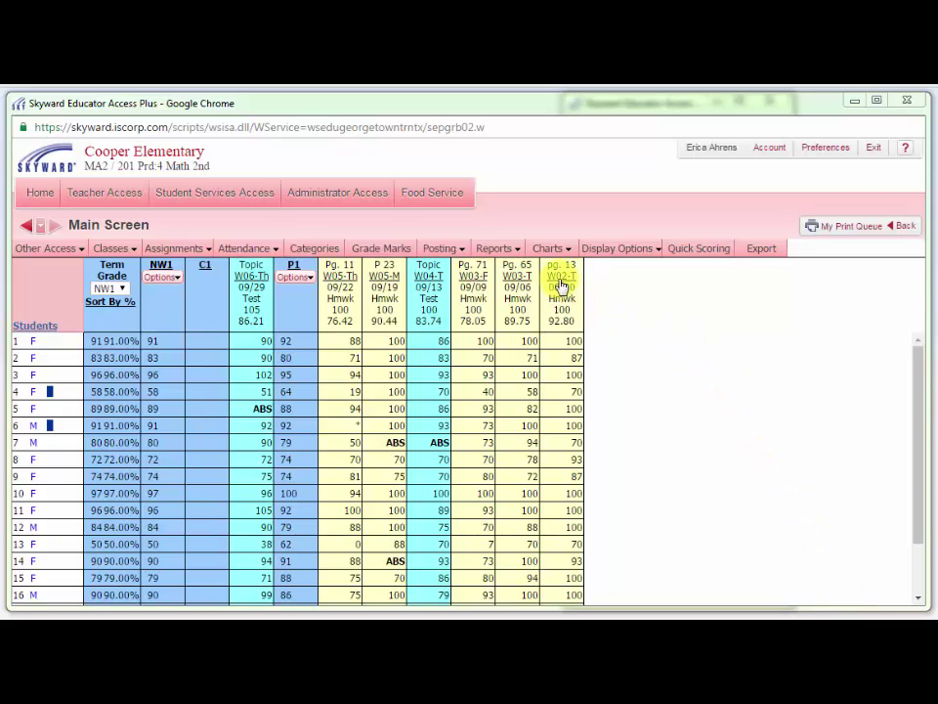
Go to Post Comments from the Posting menu for the Math 2nd class
click(457, 250)
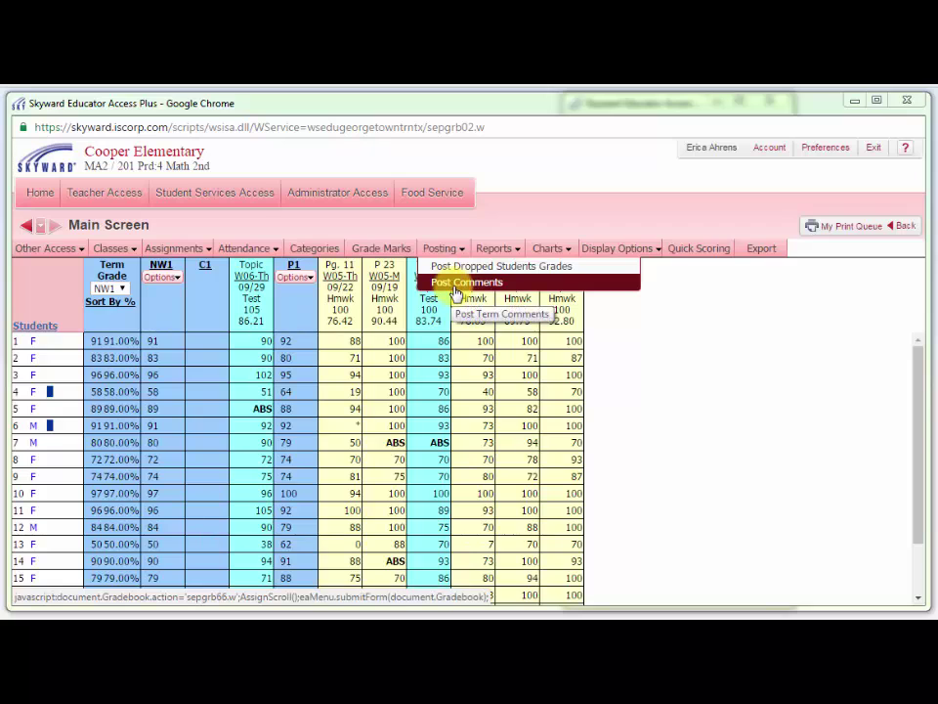
click(454, 286)
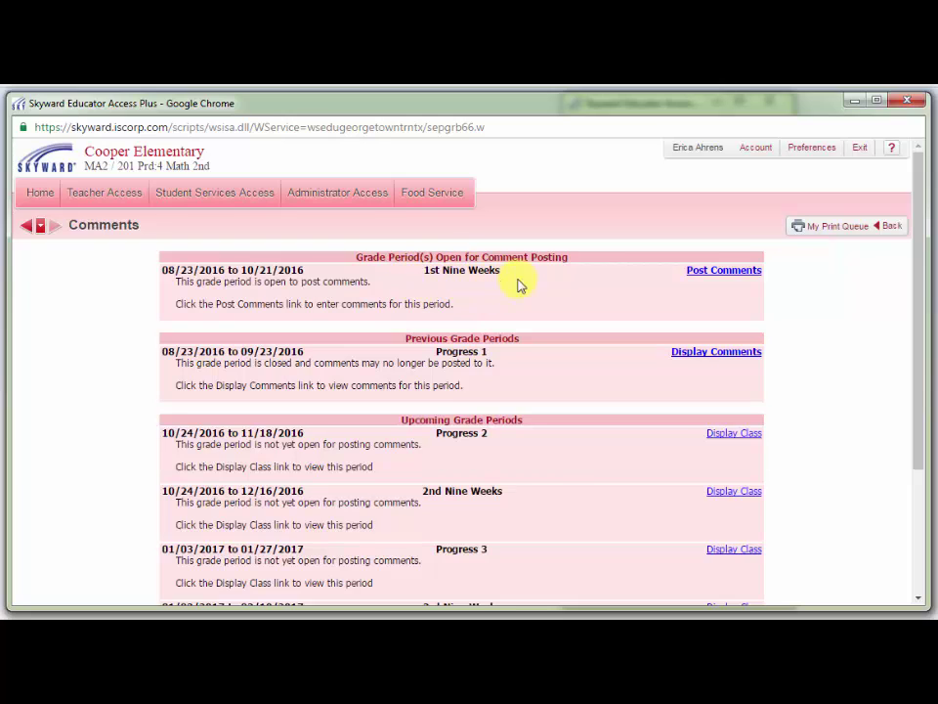
Start comment entry for the 1st Nine Weeks grade period
click(736, 279)
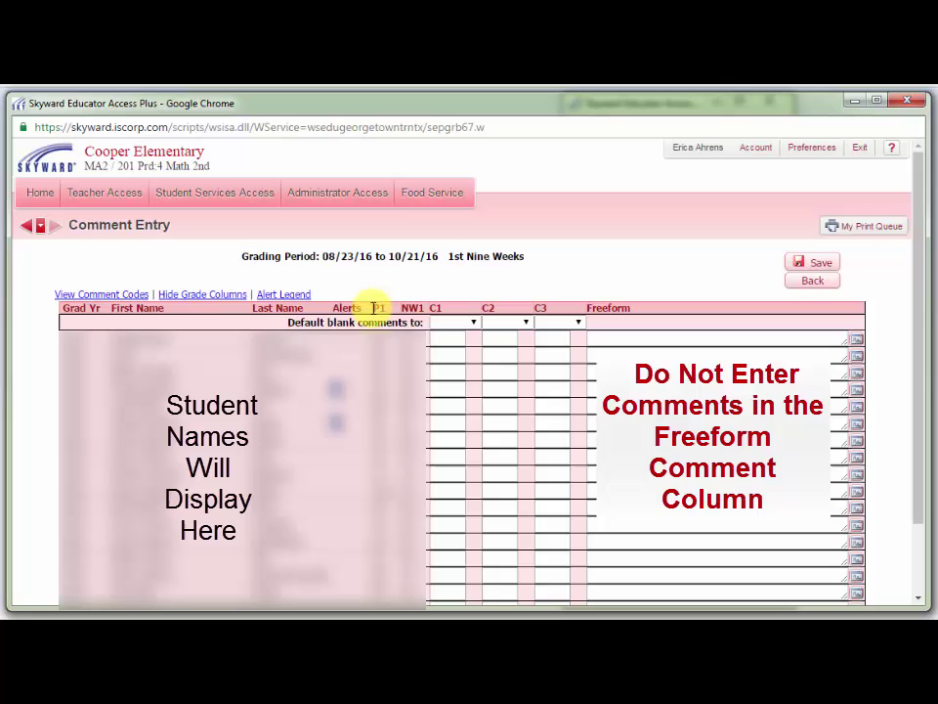
Show the comment codes list and dock it beside the narrowed gradebook window
click(95, 302)
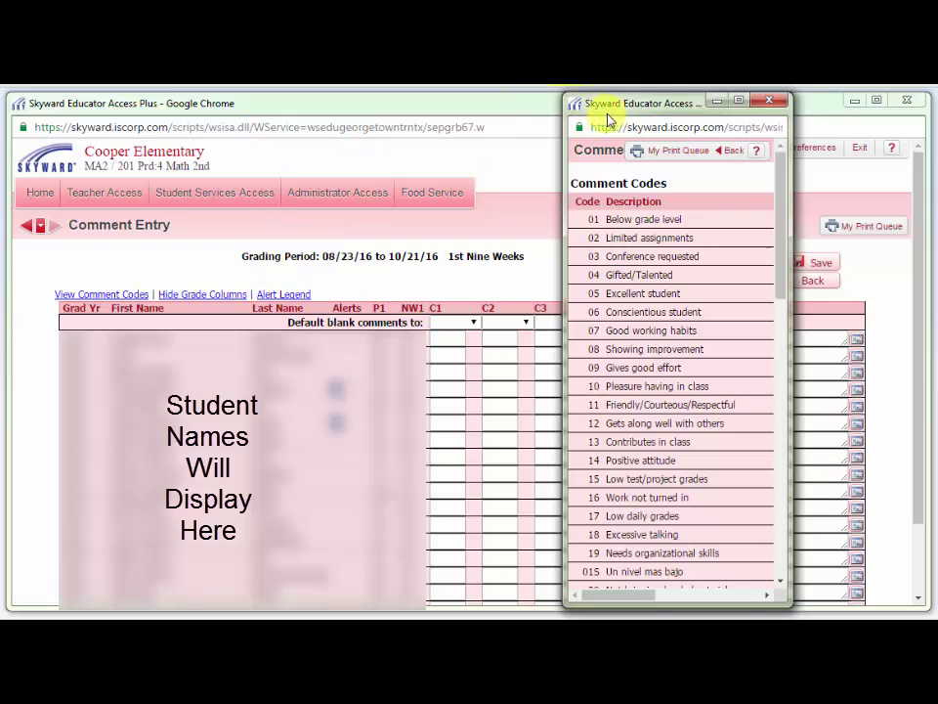
drag(635, 115, 722, 501)
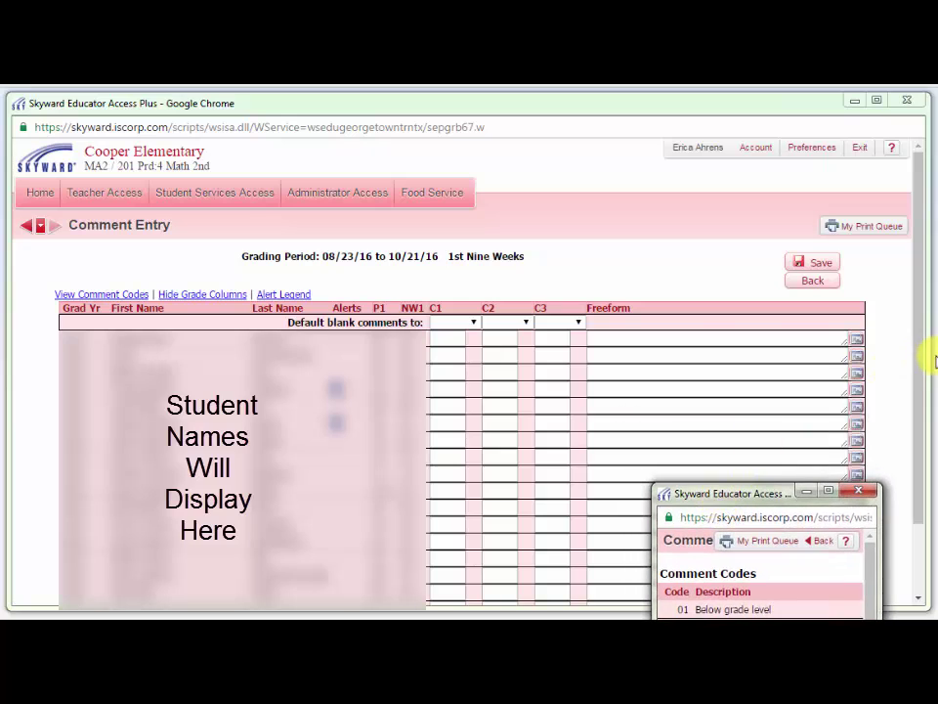
drag(930, 360, 581, 377)
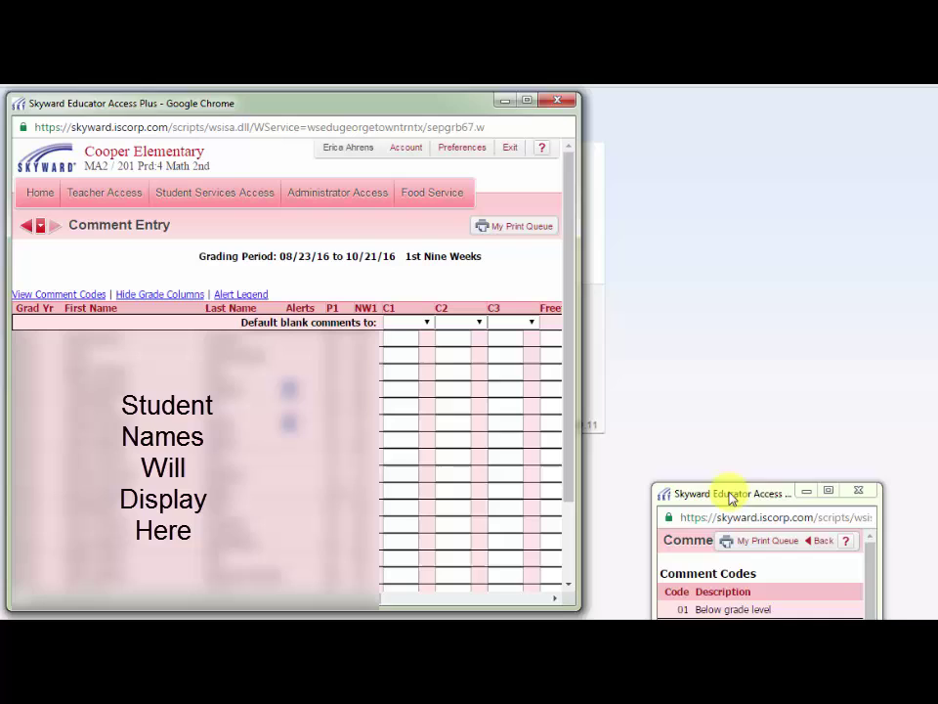
drag(732, 496, 662, 111)
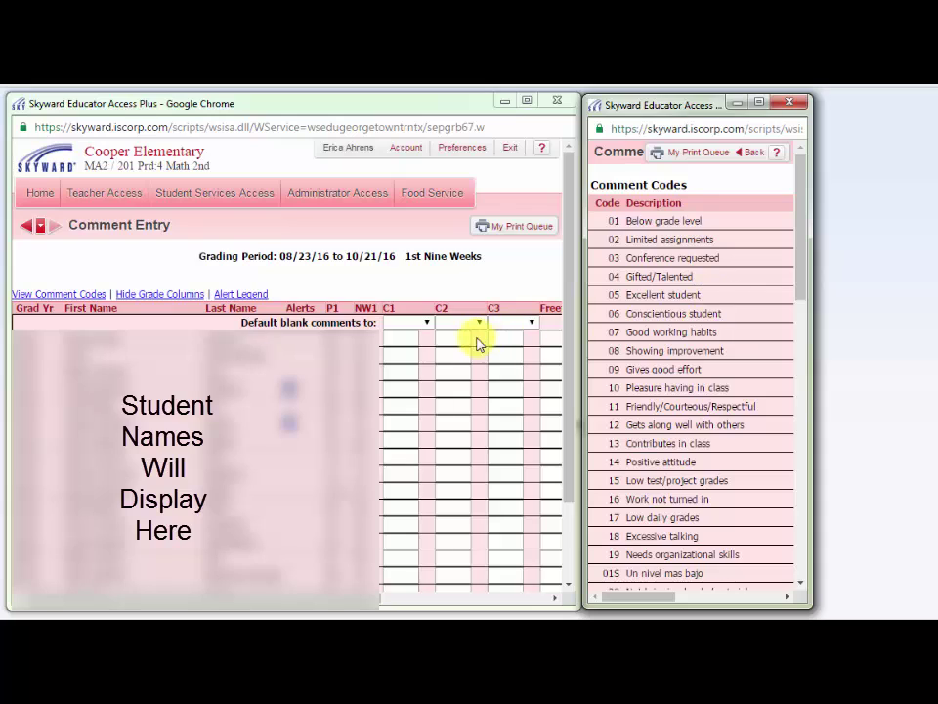
Enter comment code 05 in C1 and 07 in C2 for the first student
click(399, 341)
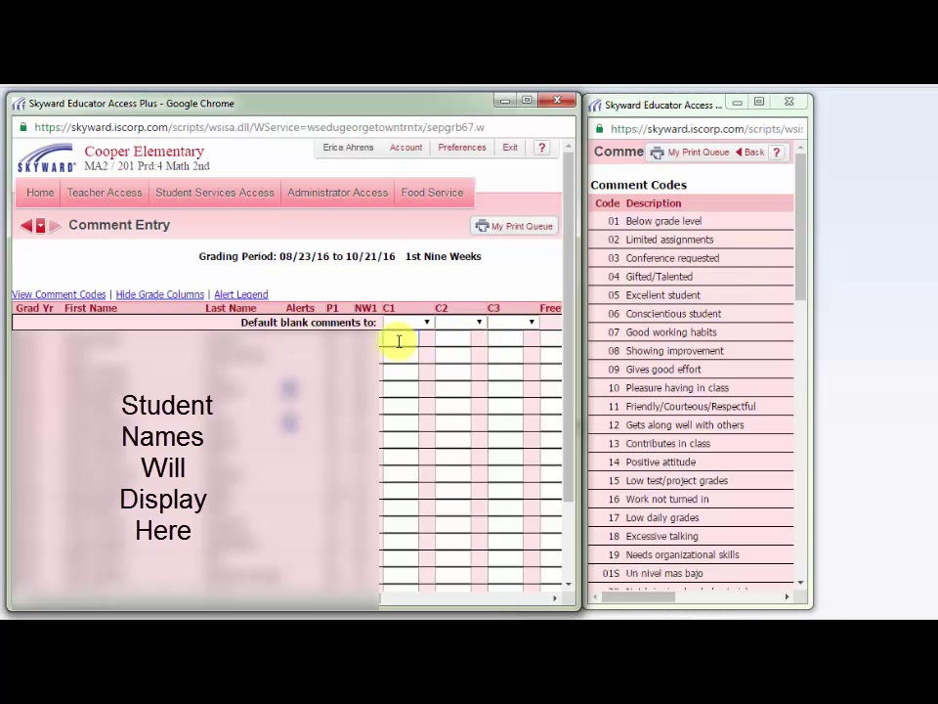
text(01)
text(5)
click(404, 359)
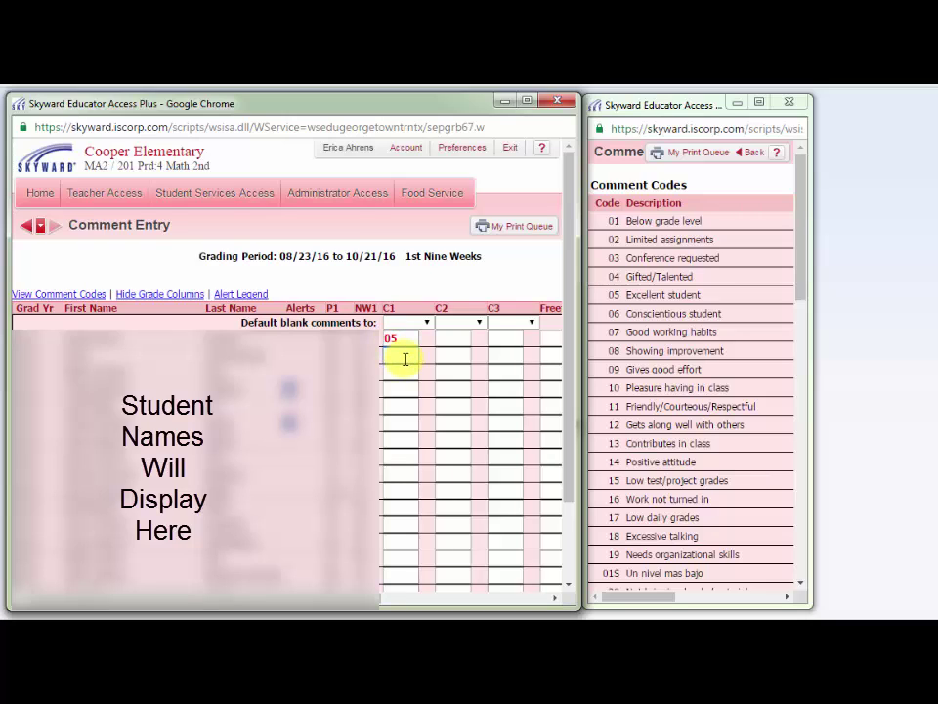
mouse_move(404, 339)
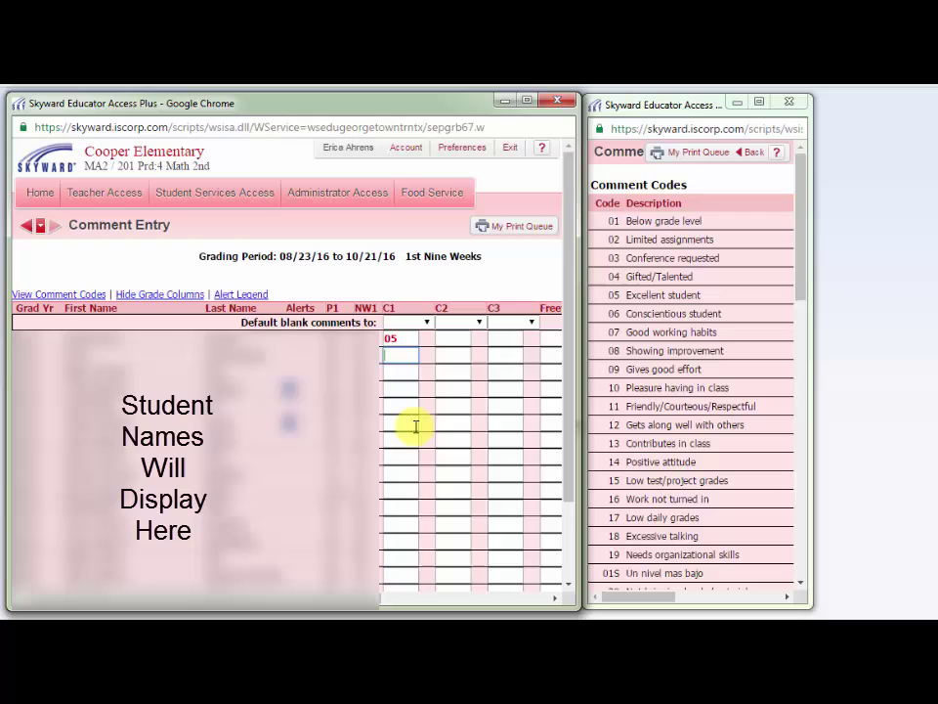
click(451, 339)
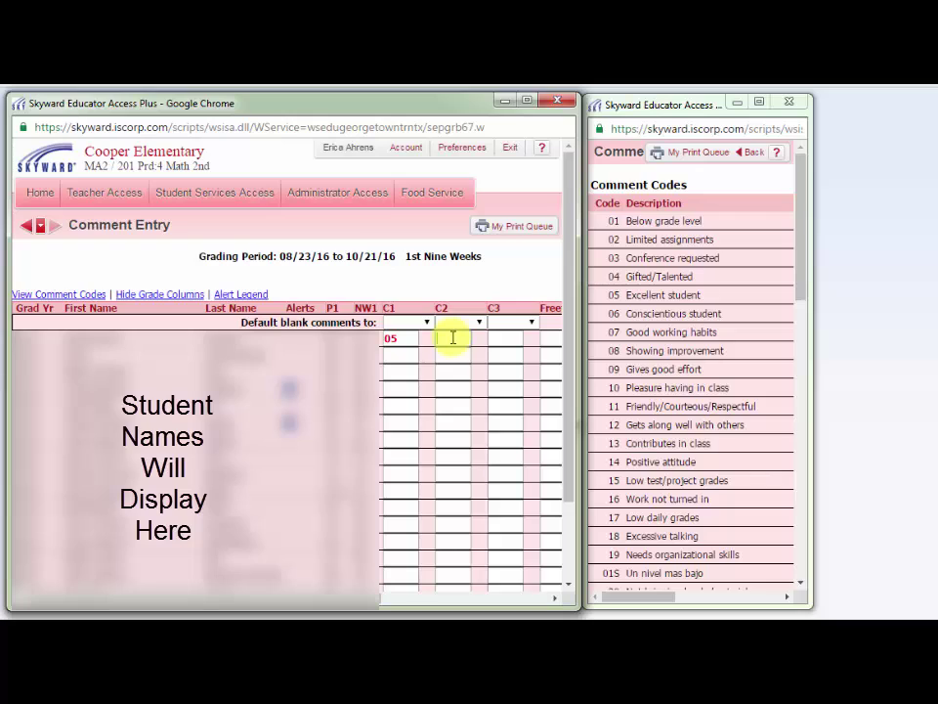
text(07)
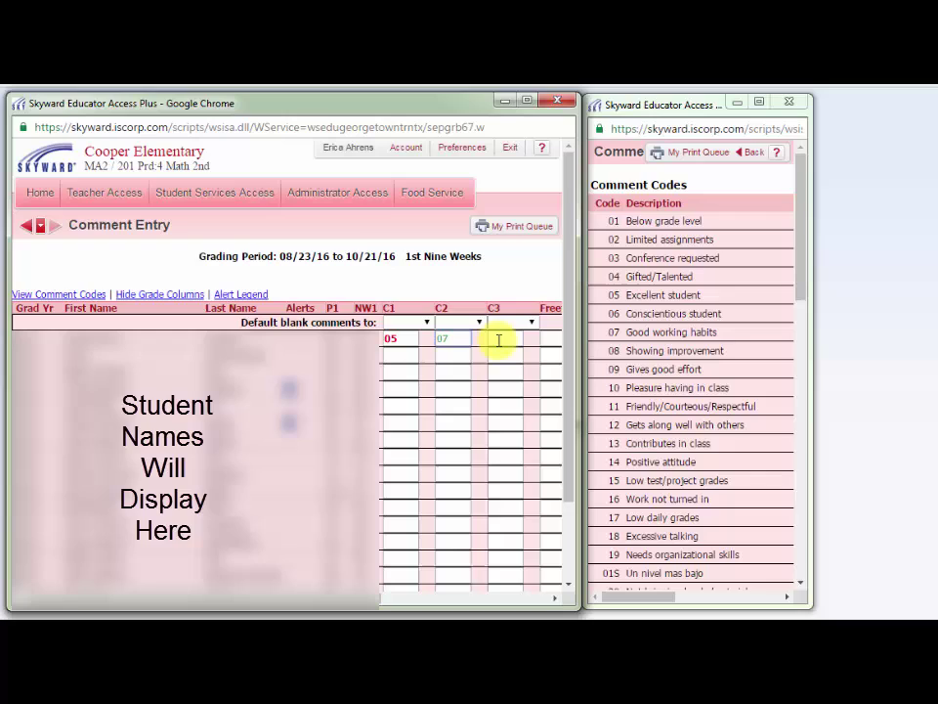
click(499, 339)
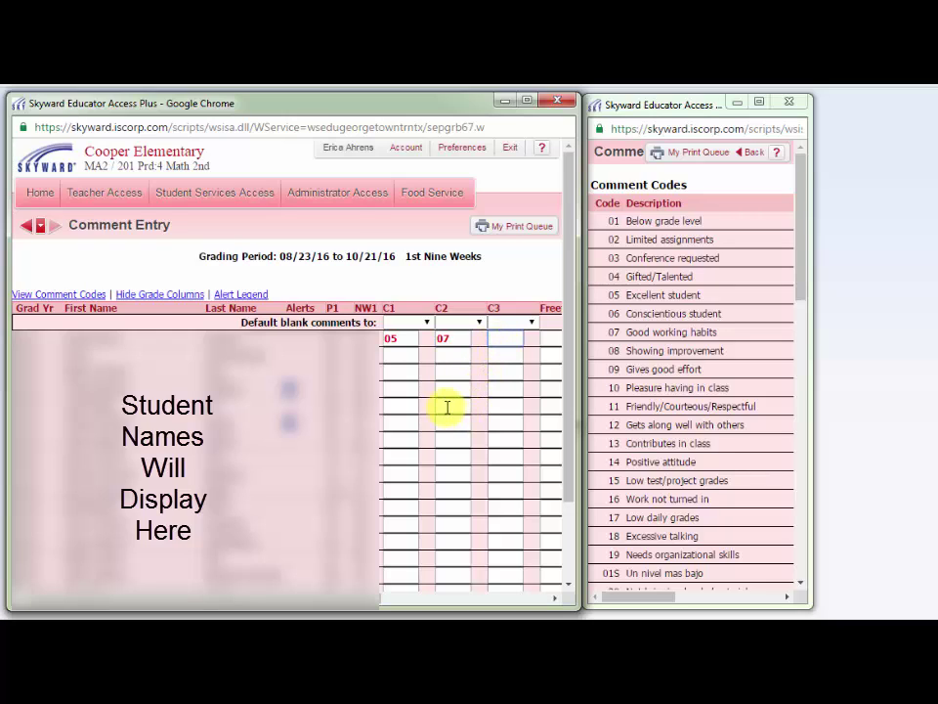
click(401, 356)
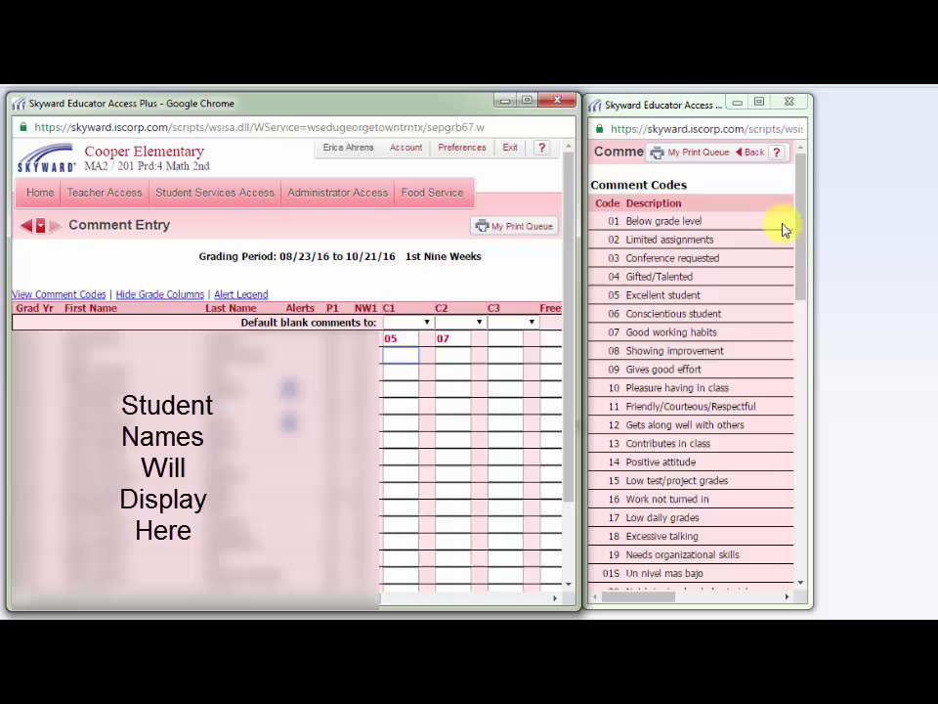
Enter Spanish codes 05S in C1 and 07S in C2 for the second student
drag(802, 197, 818, 314)
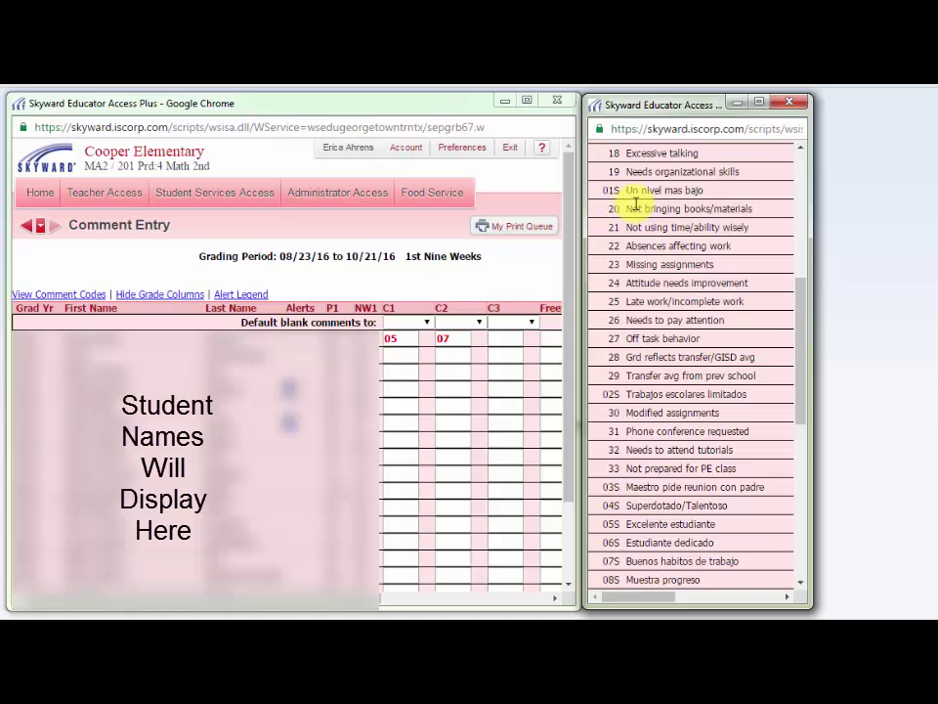
drag(798, 299, 806, 352)
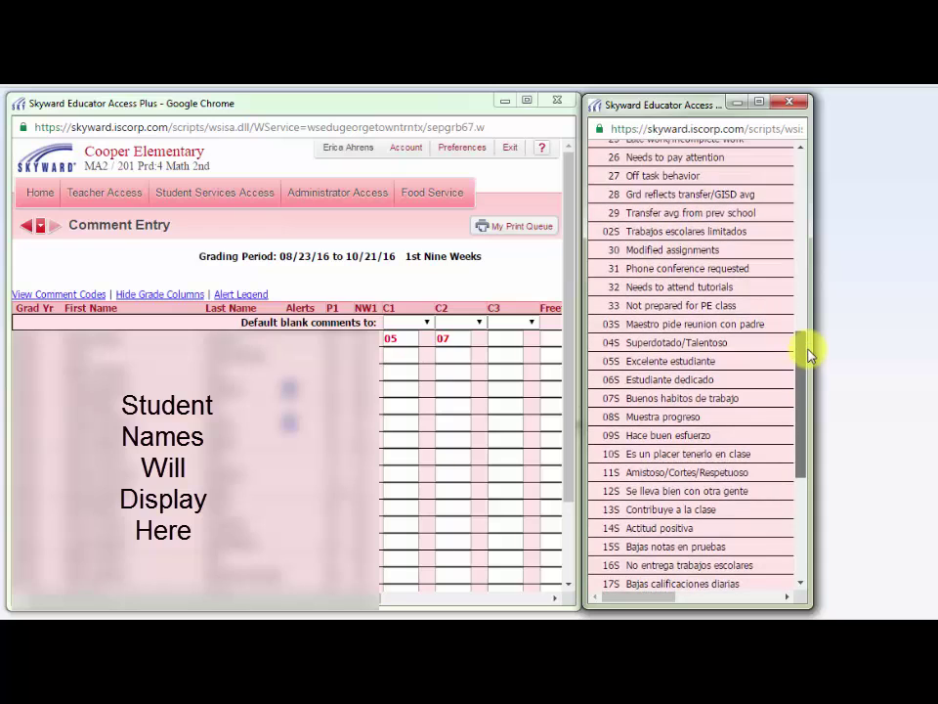
click(403, 359)
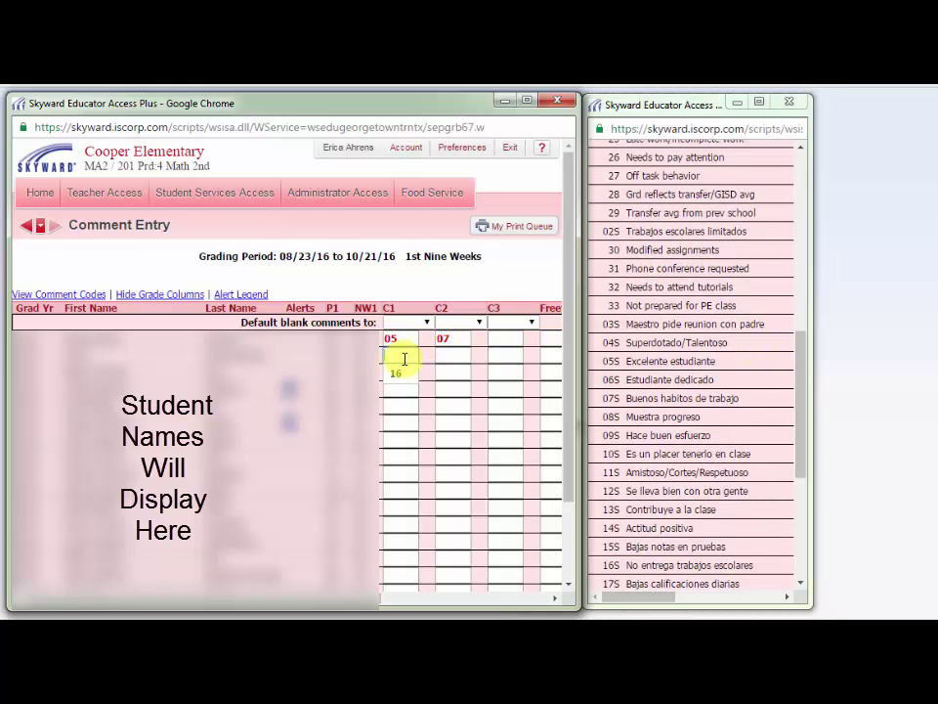
drag(798, 363, 705, 315)
click(410, 358)
text(05)
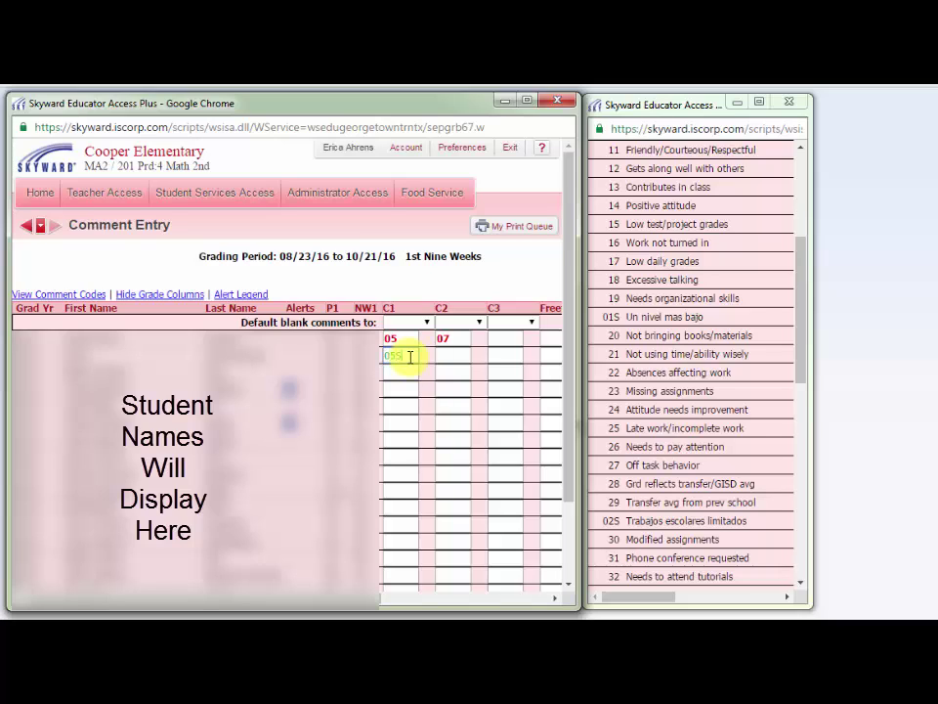
text(S)
click(446, 356)
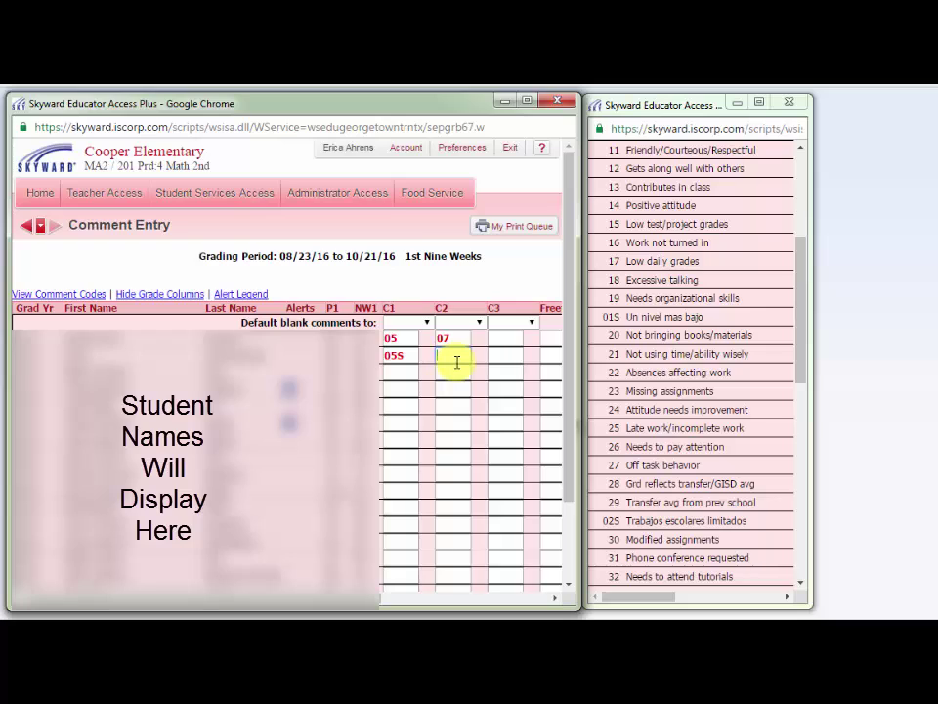
text(07S)
key(Return)
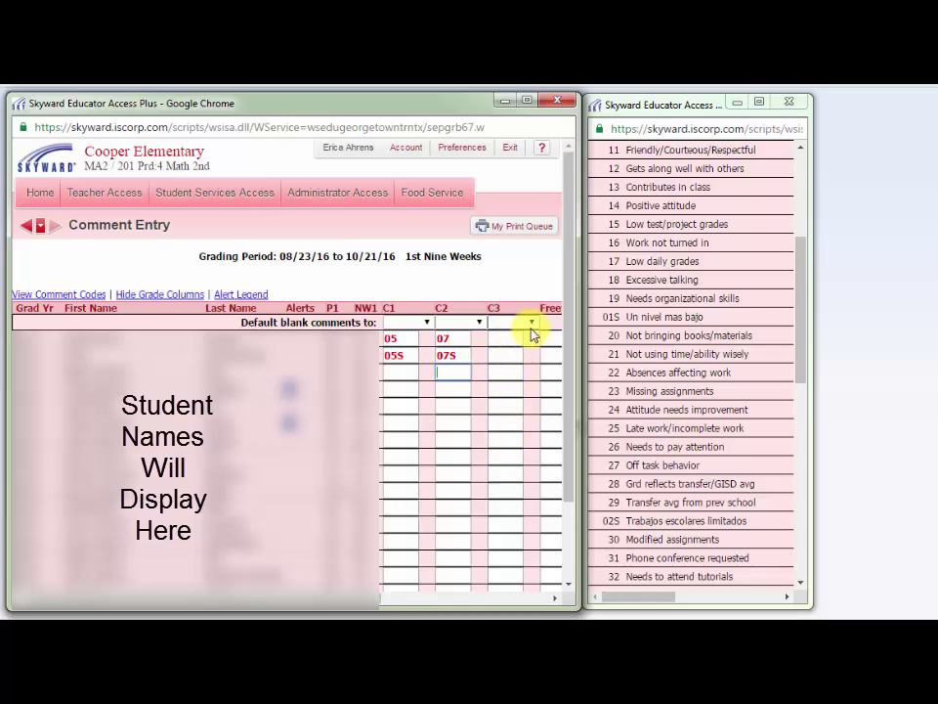
Default all blank C3 comments to code 14 and confirm
click(532, 325)
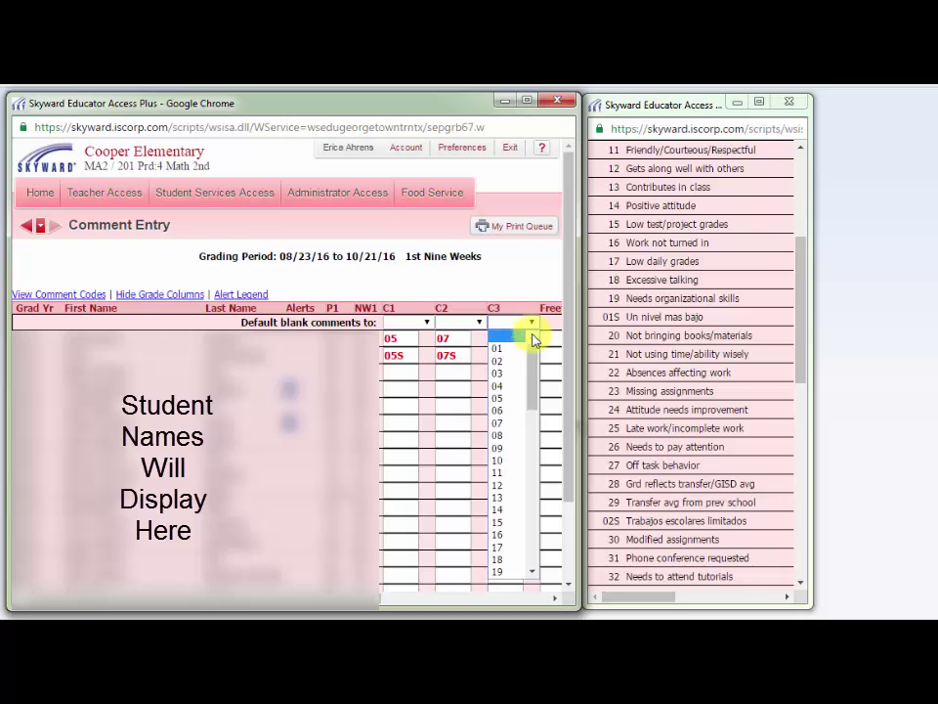
scroll(532, 358, down, 1)
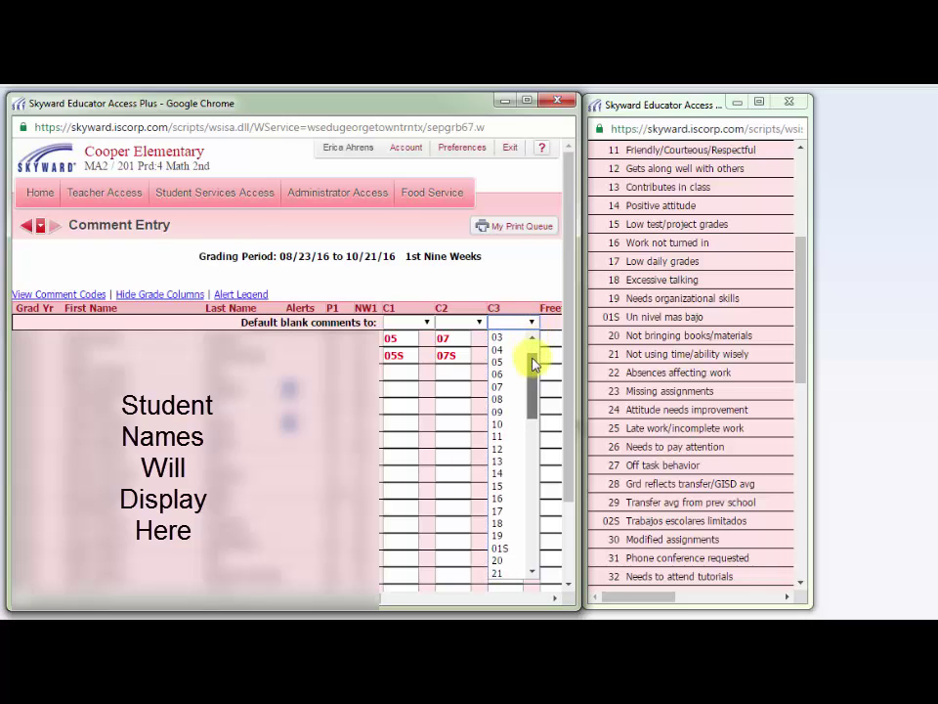
drag(532, 363, 537, 390)
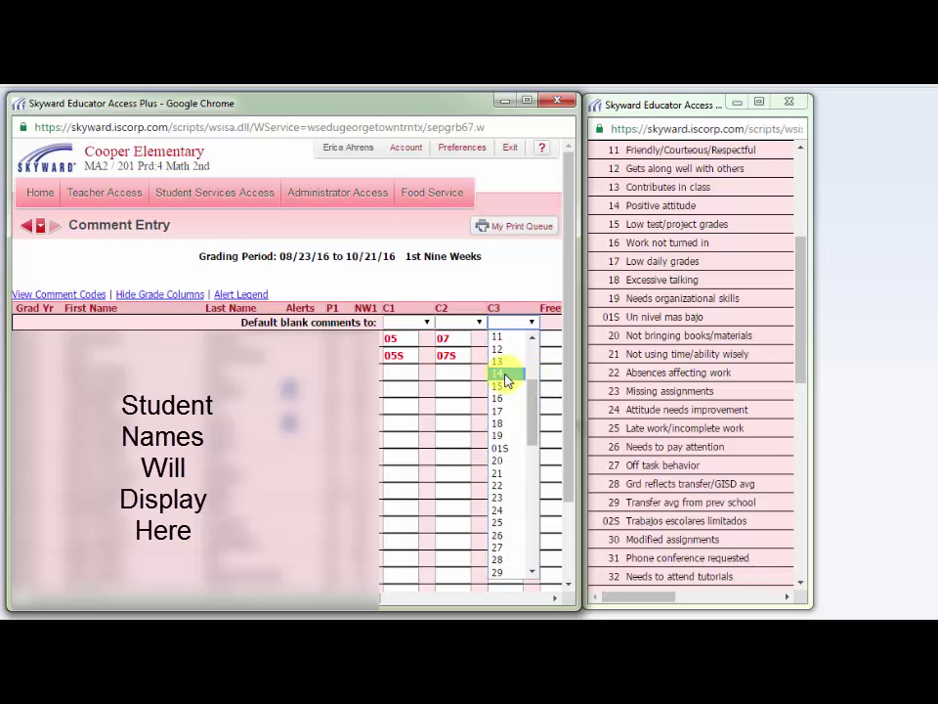
click(504, 375)
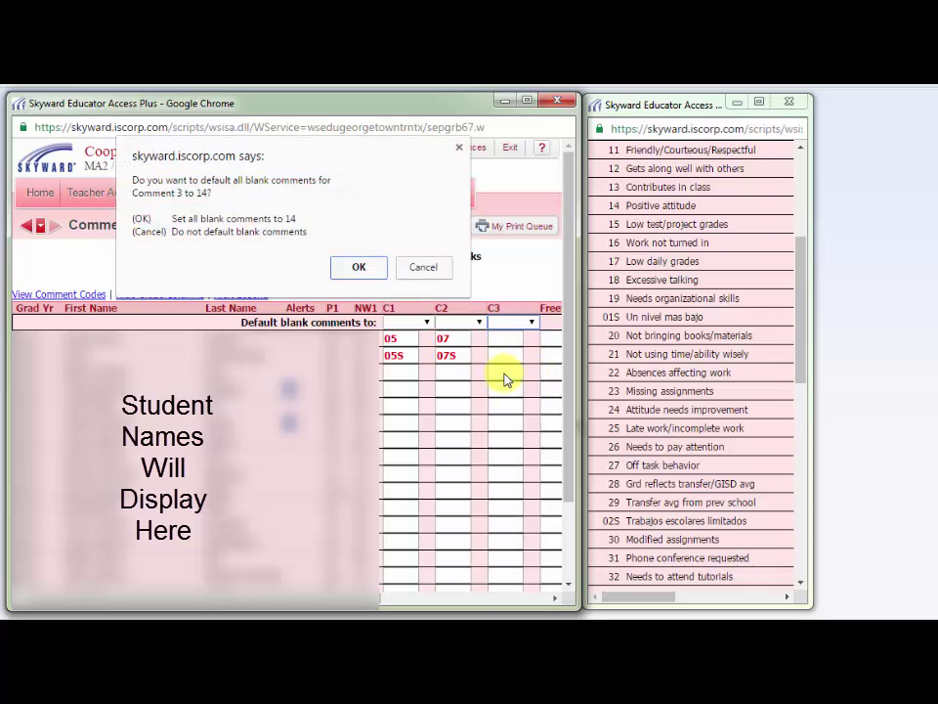
click(358, 270)
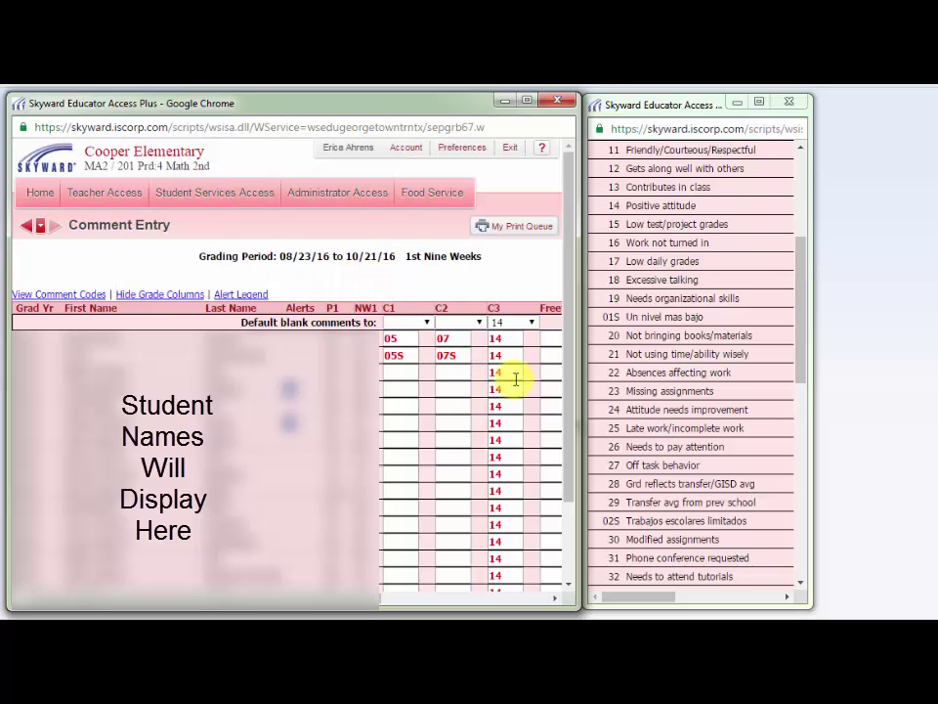
Change a student's C3 comment to 14S and widen the grid to show Freeform
scroll(502, 416, down, 1)
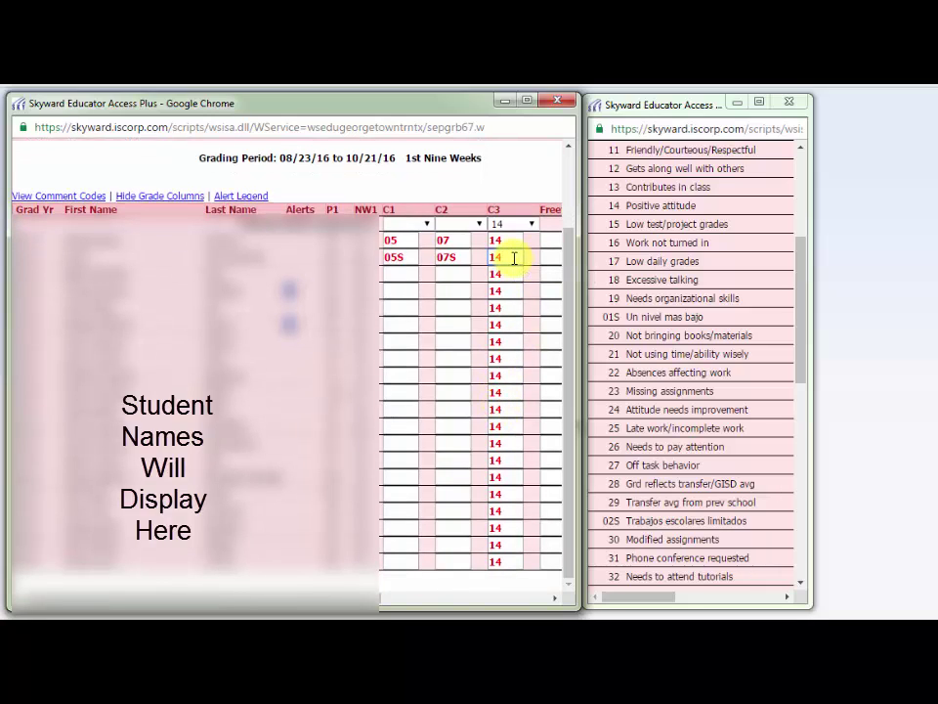
click(509, 326)
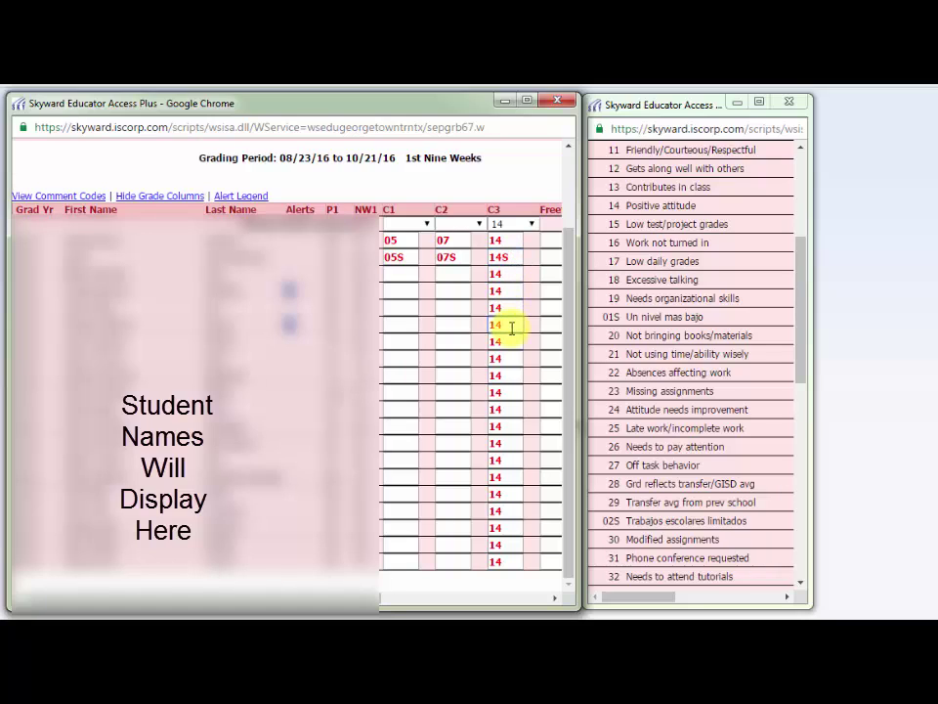
text(S)
scroll(510, 327, up, 1)
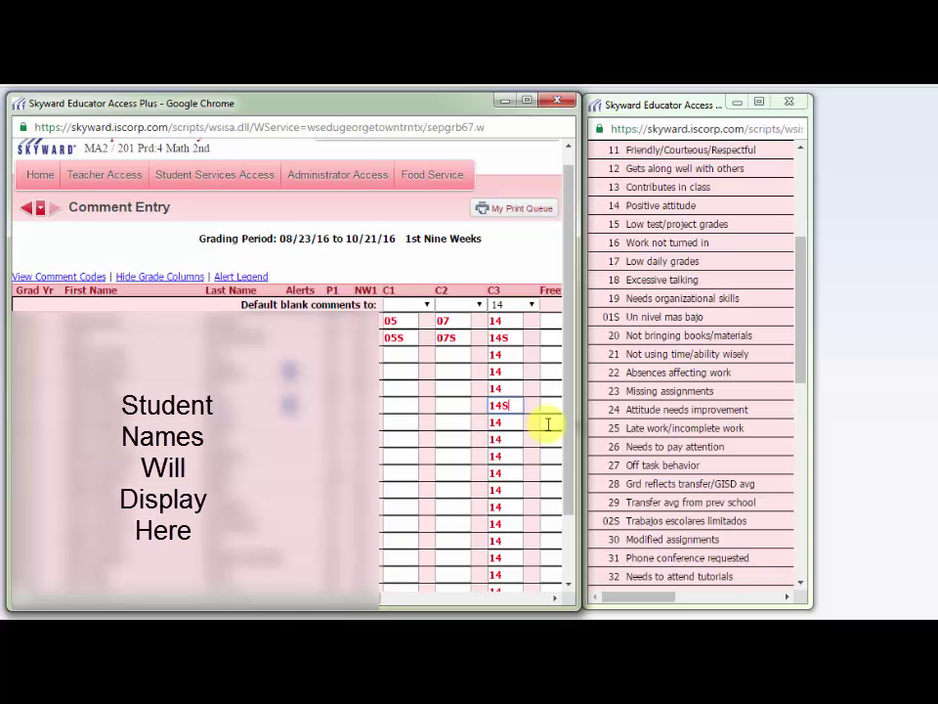
drag(580, 390, 861, 351)
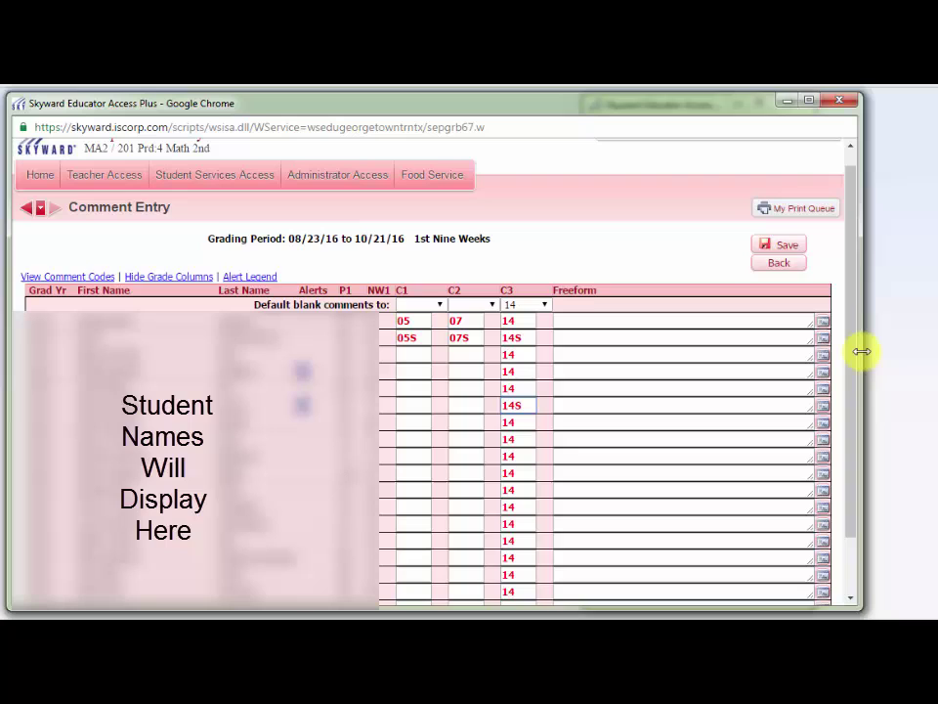
Save the comments and reopen 1st Nine Weeks comment posting to verify them
click(786, 247)
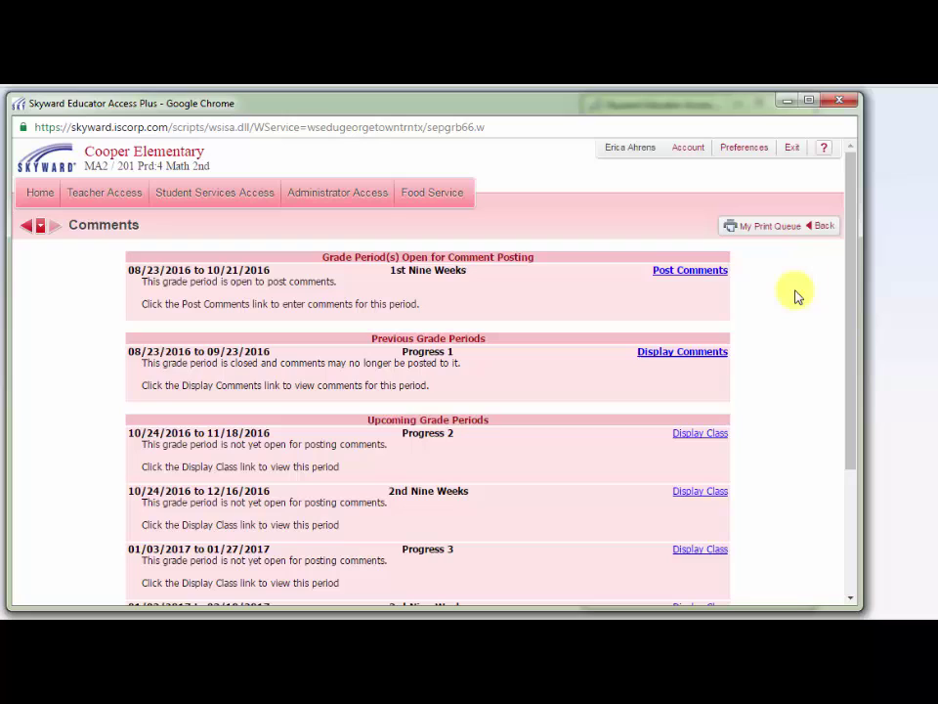
click(702, 278)
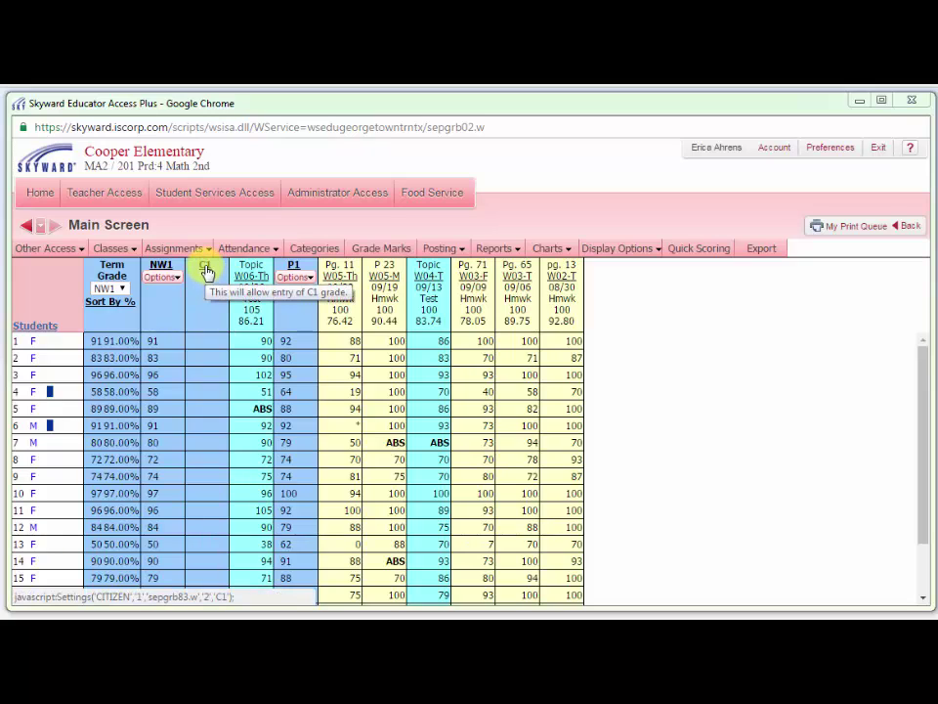
Open C1 Citizenship grade entry and review the valid grade marks list before closing it
click(206, 270)
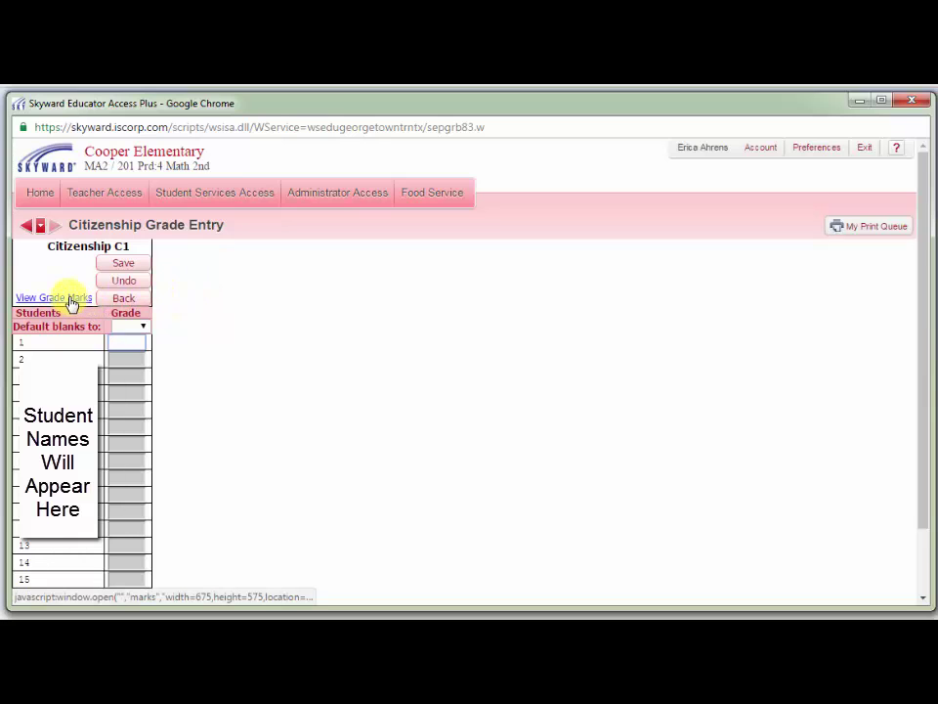
click(70, 304)
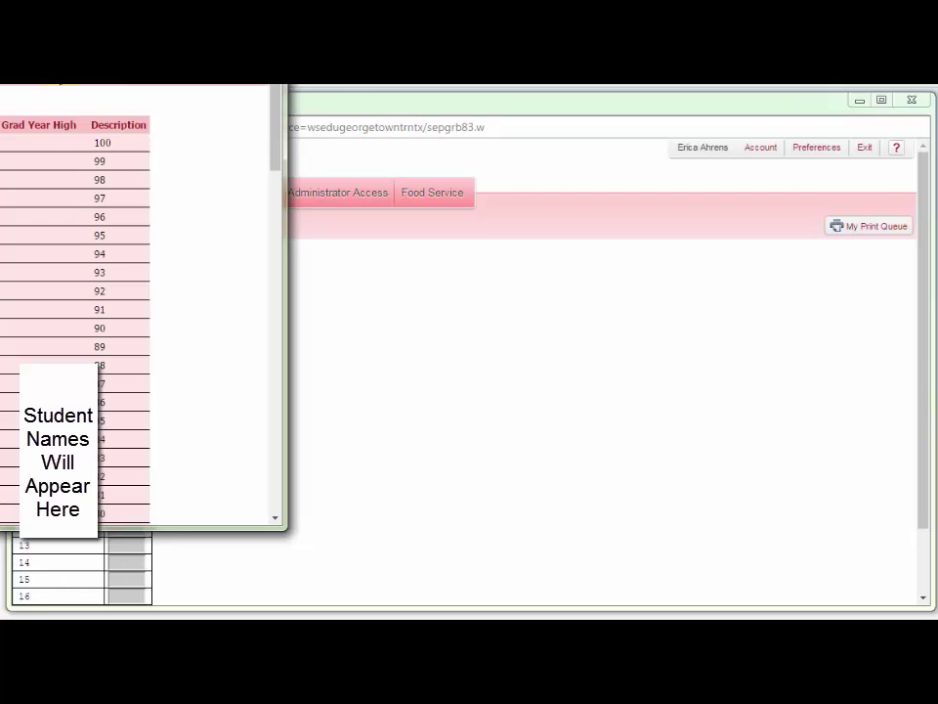
drag(65, 34, 555, 98)
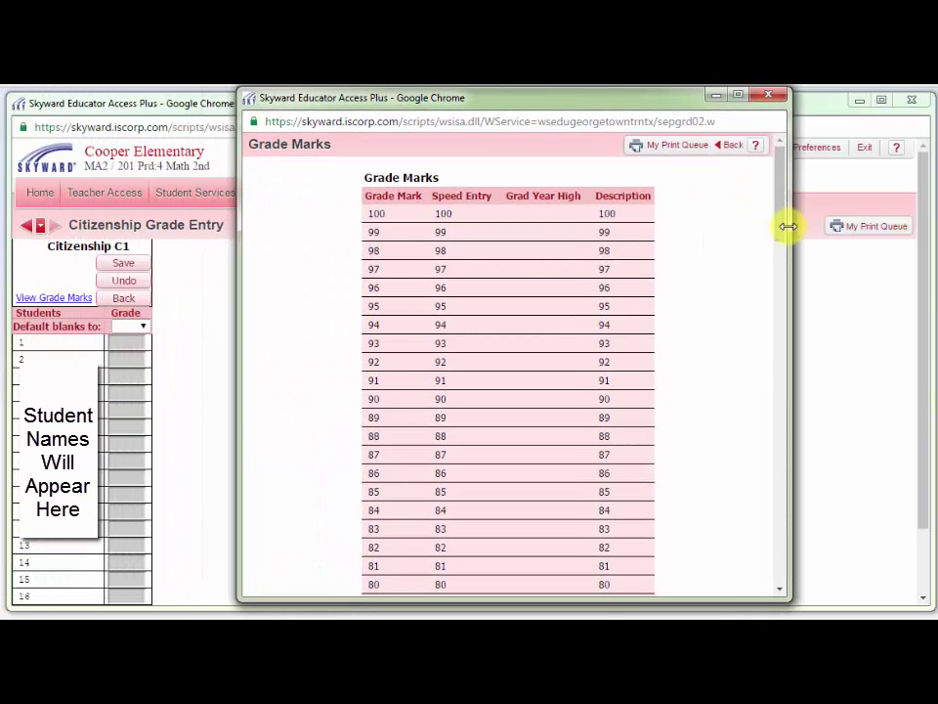
drag(788, 229, 460, 255)
drag(298, 91, 251, 281)
key(alt+Tab)
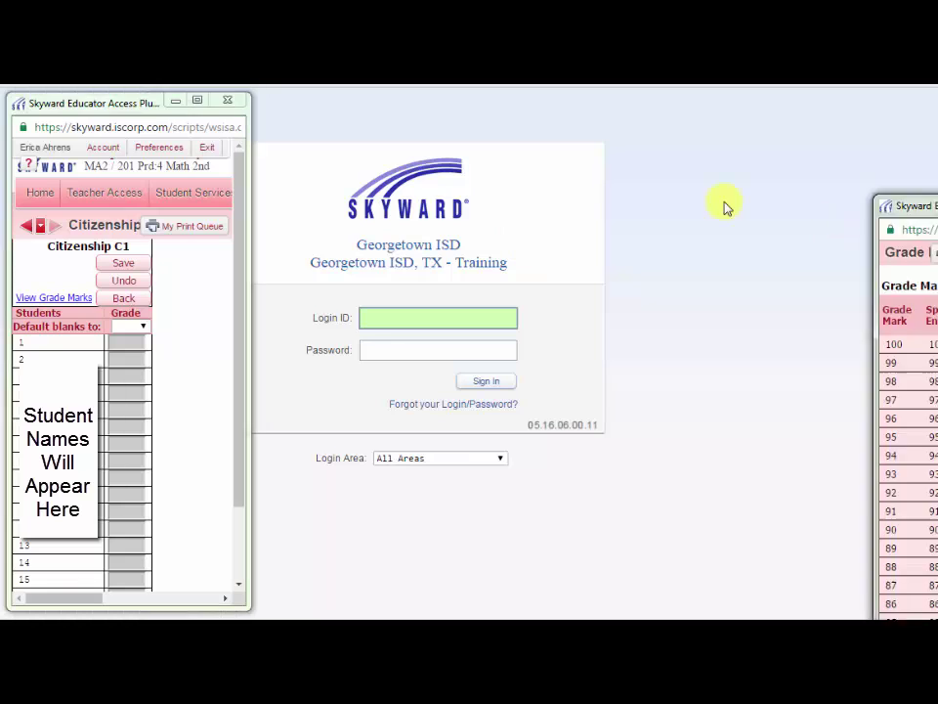
drag(899, 202, 287, 106)
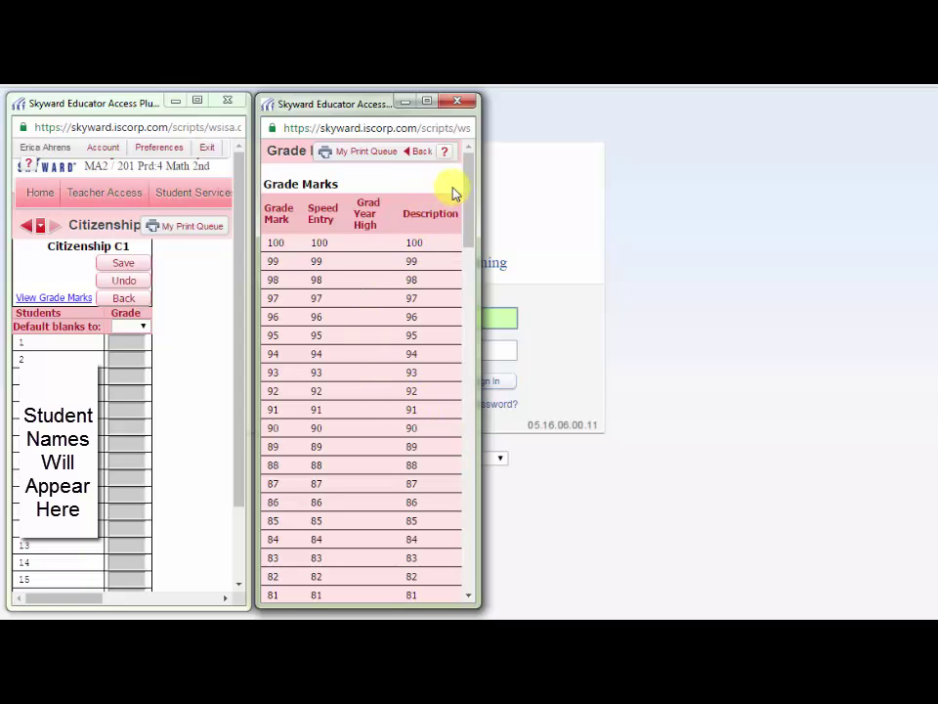
drag(467, 186, 478, 564)
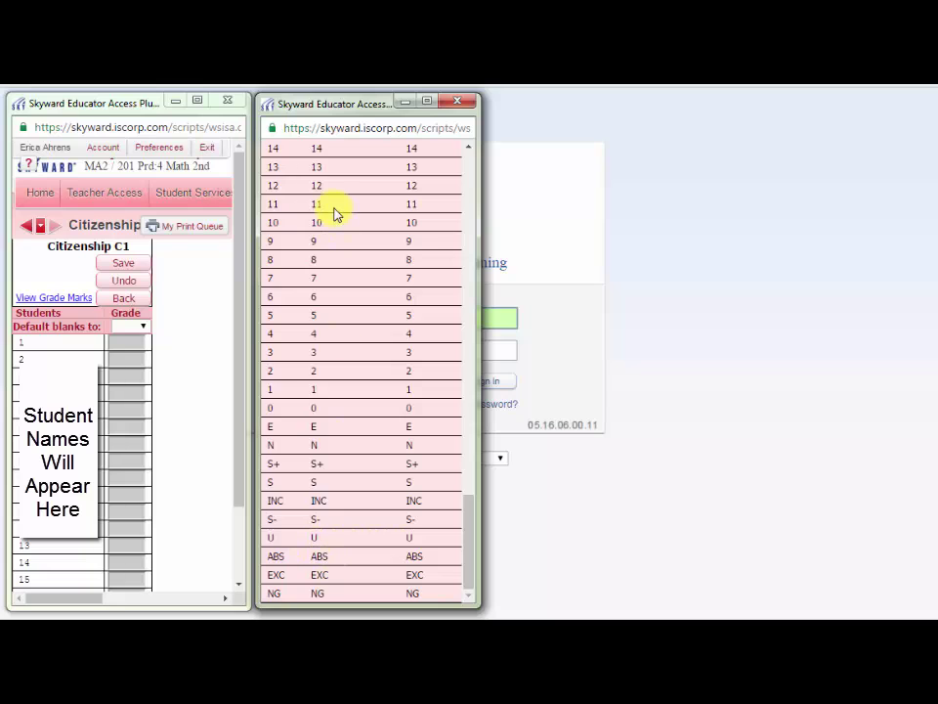
click(457, 105)
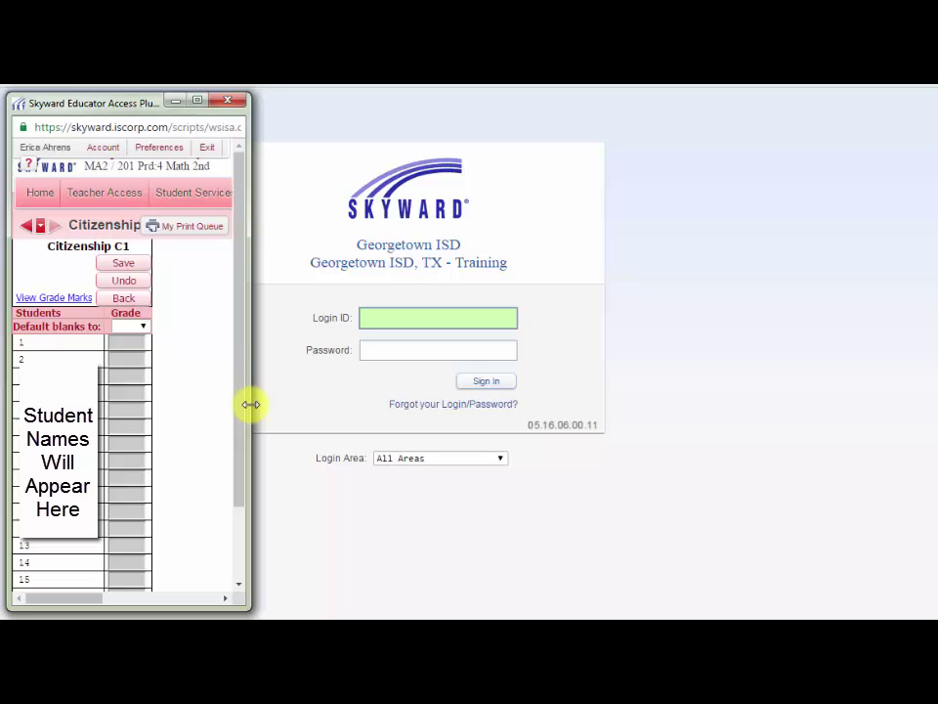
Widen the grade entry window and default all blank C1 grades to E
drag(250, 404, 915, 358)
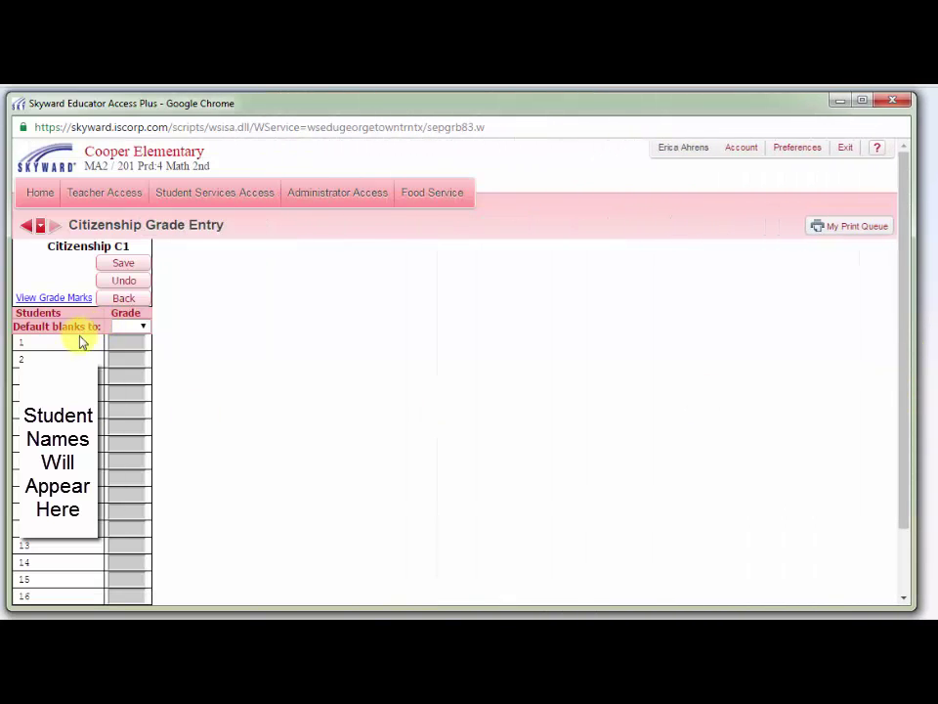
click(143, 329)
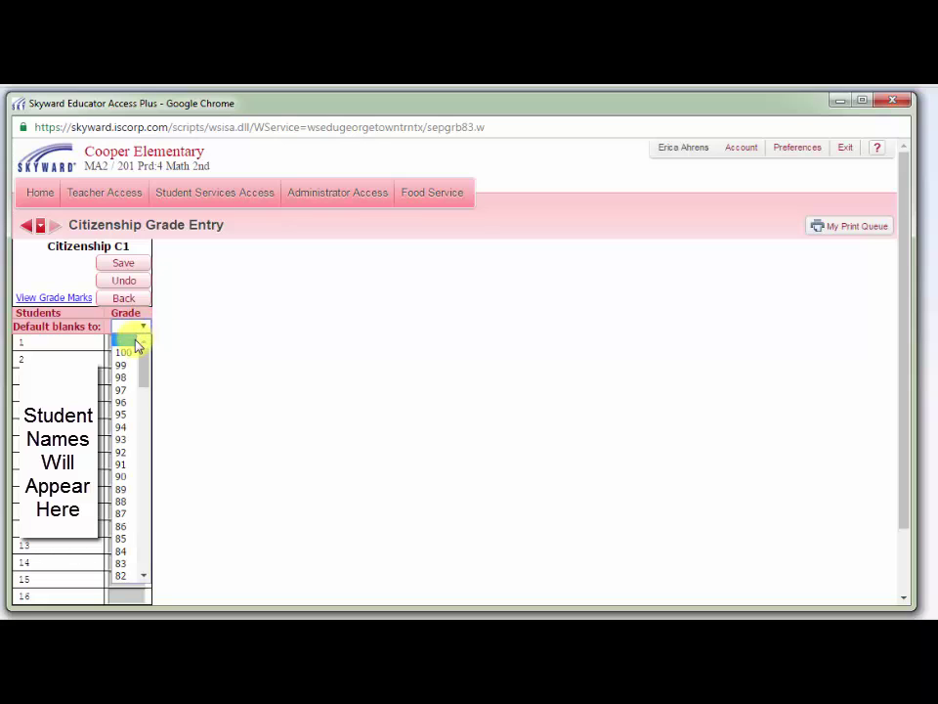
drag(143, 359, 148, 561)
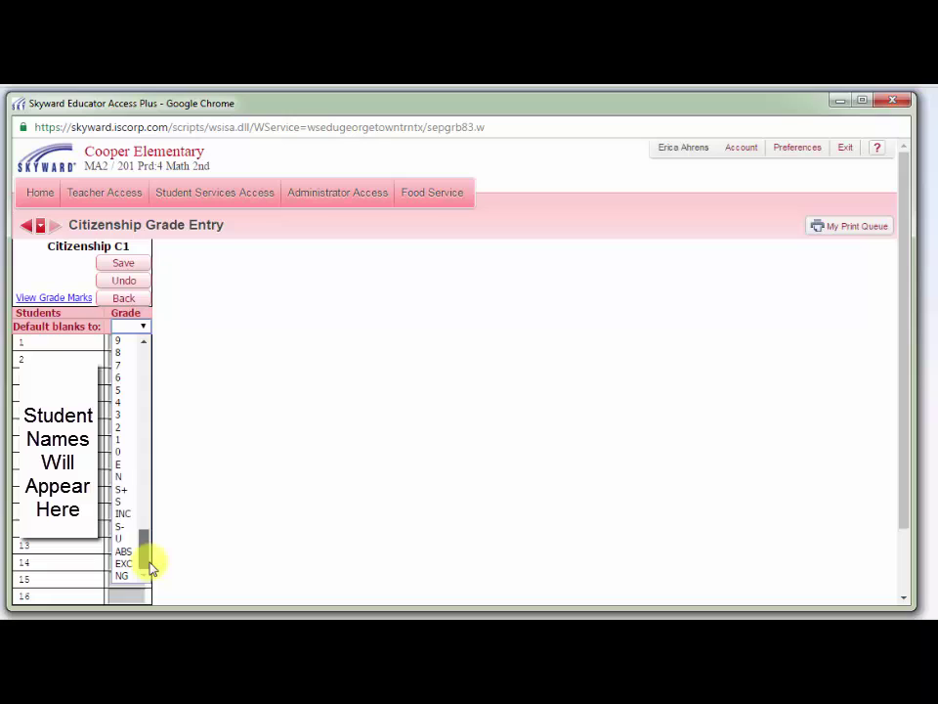
click(133, 466)
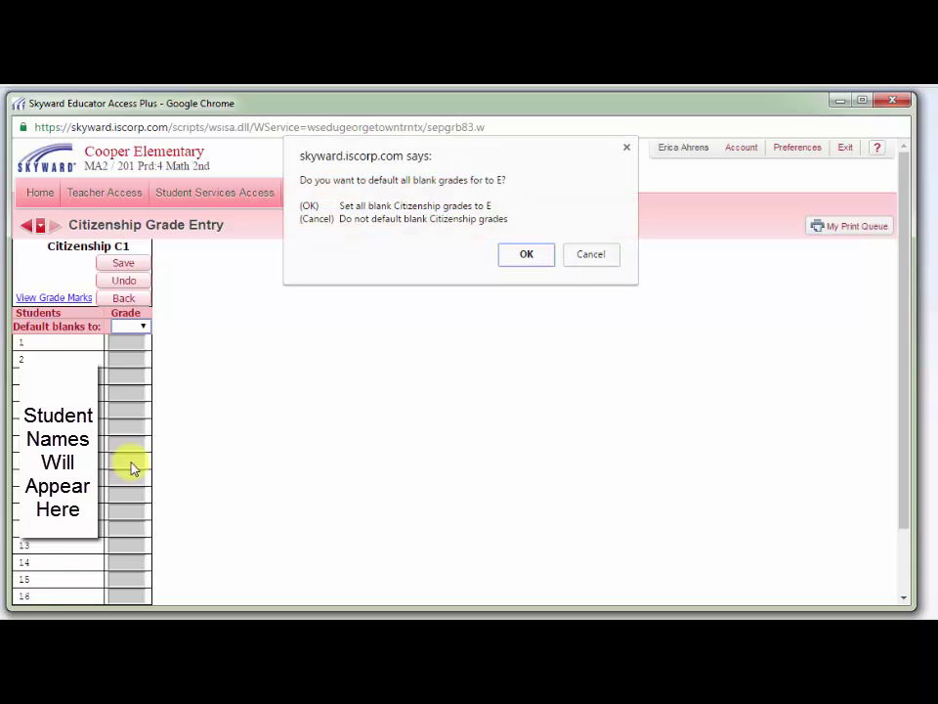
click(527, 256)
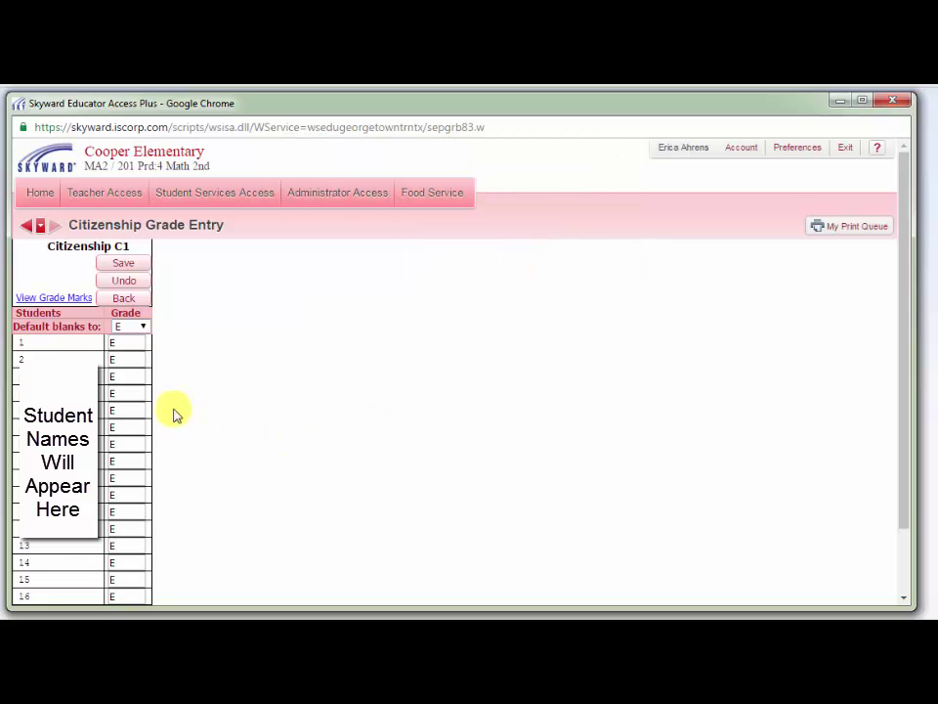
Replace the E grades with S for student 10, N for student 15 and S+ for student 18
scroll(131, 499, down, 1)
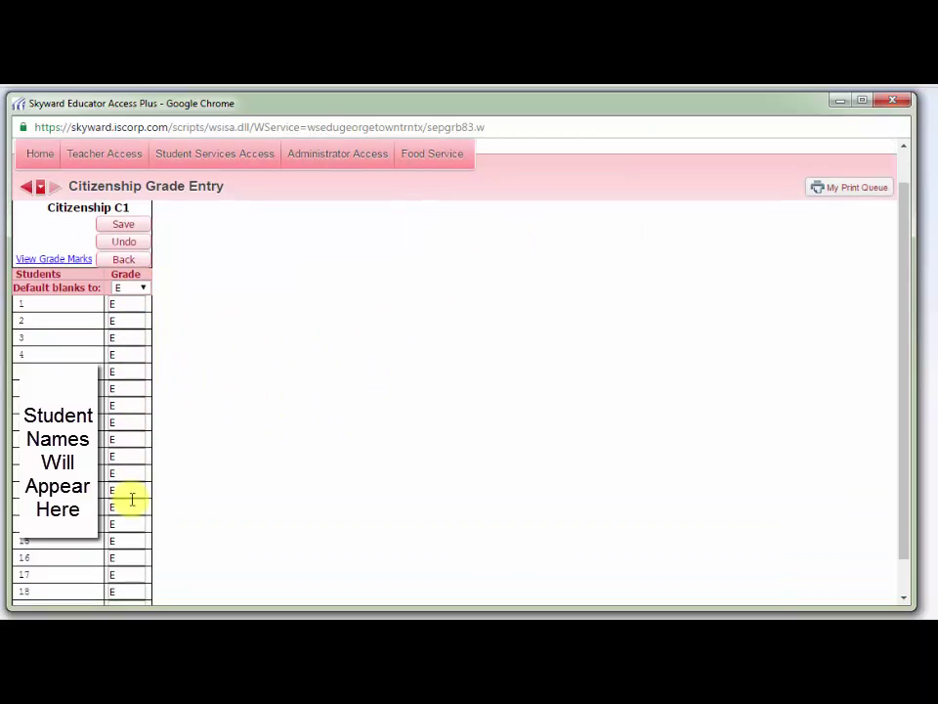
scroll(131, 499, up, 1)
scroll(131, 498, down, 1)
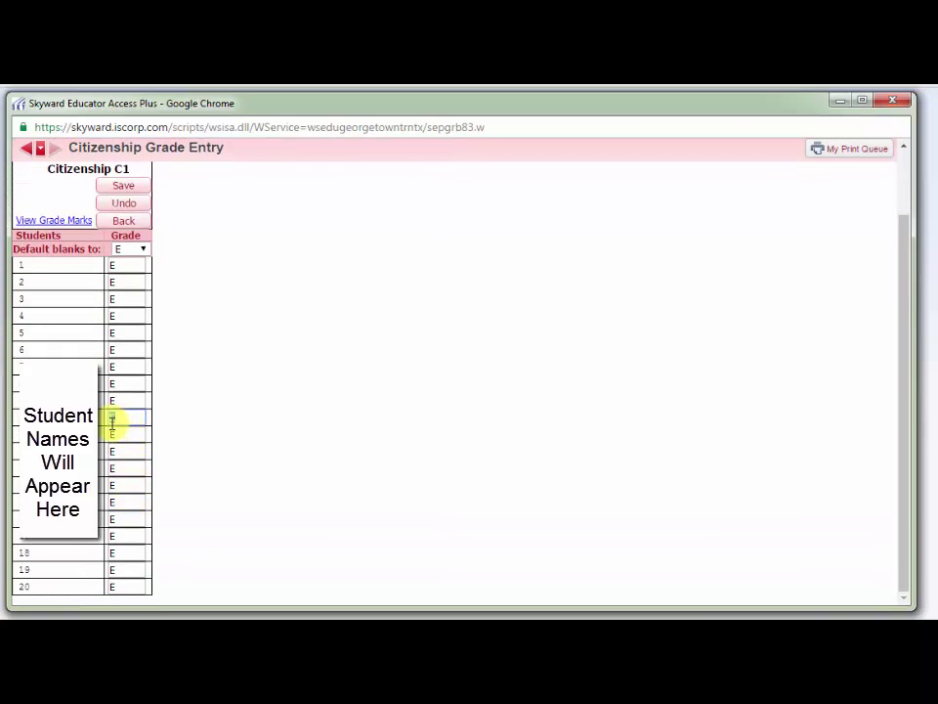
text(s)
click(123, 502)
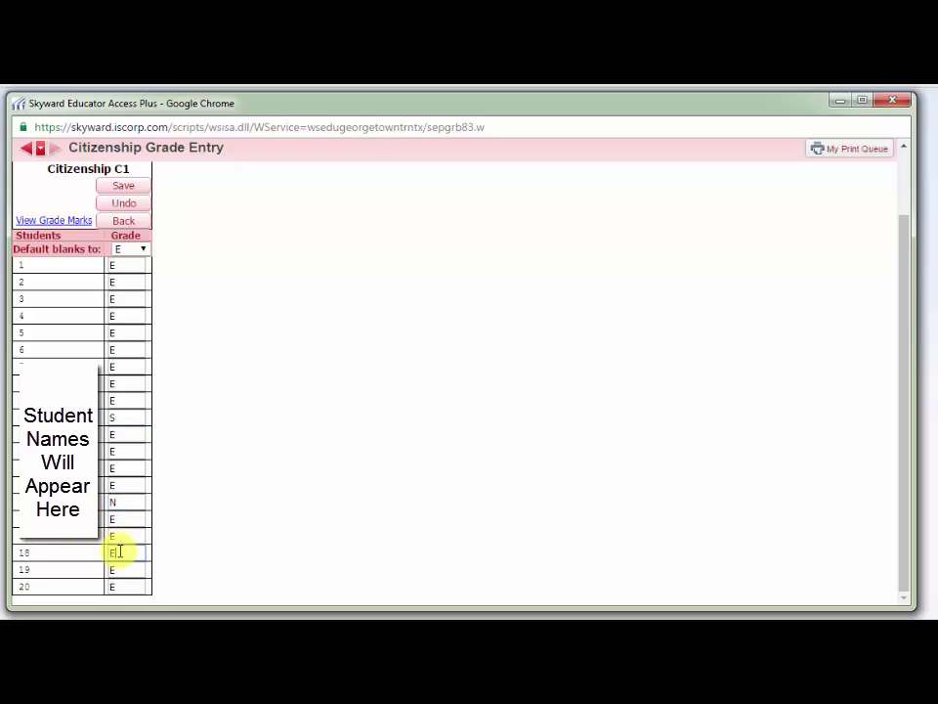
text(s+)
key(Tab)
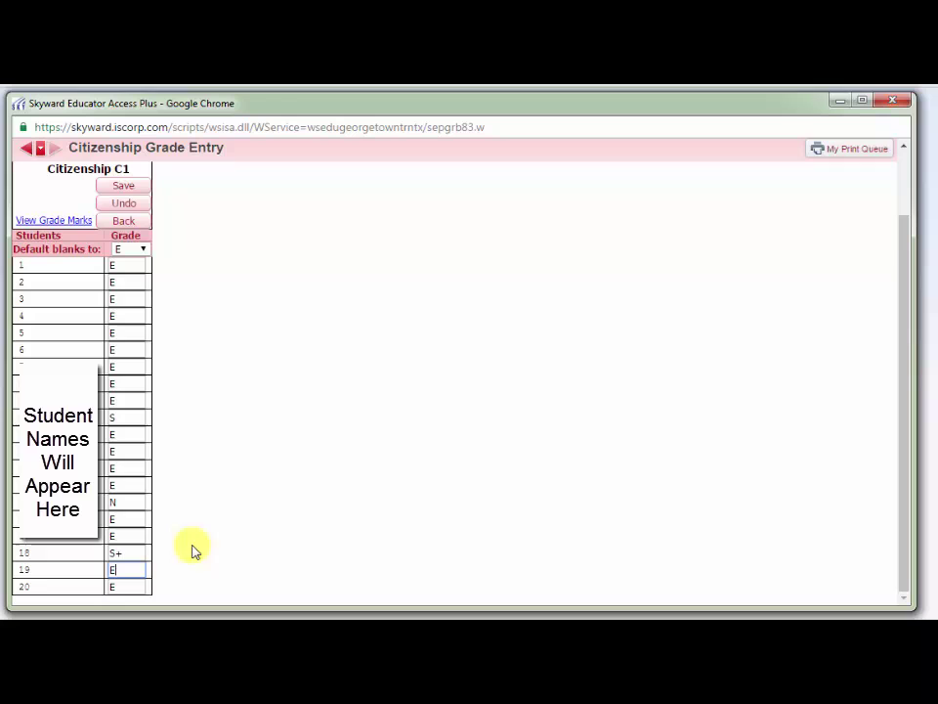
scroll(152, 364, up, 2)
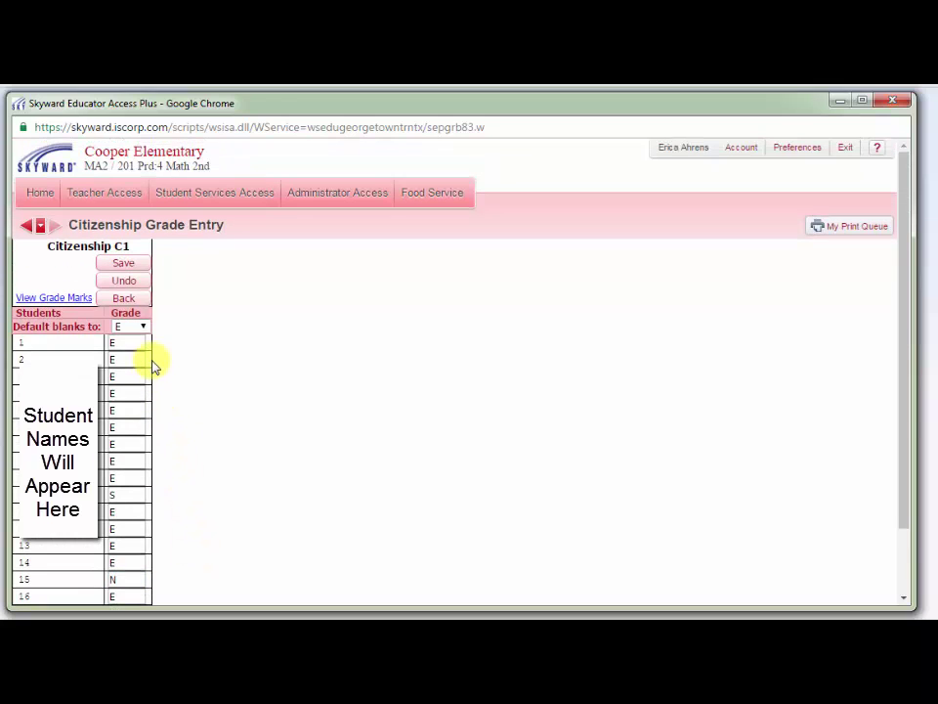
scroll(152, 365, down, 2)
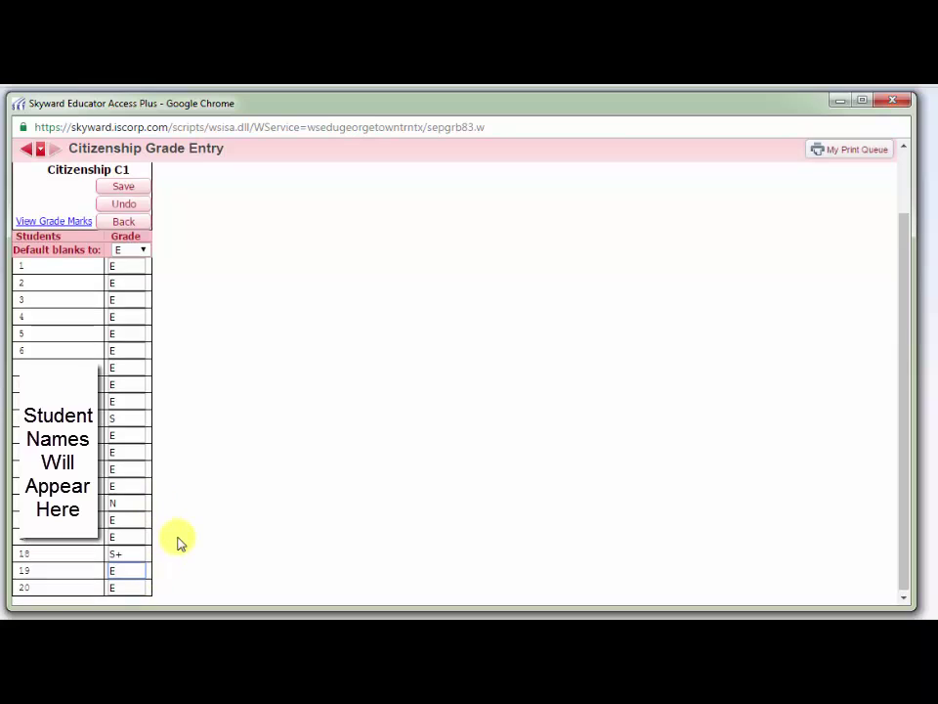
scroll(179, 533, up, 2)
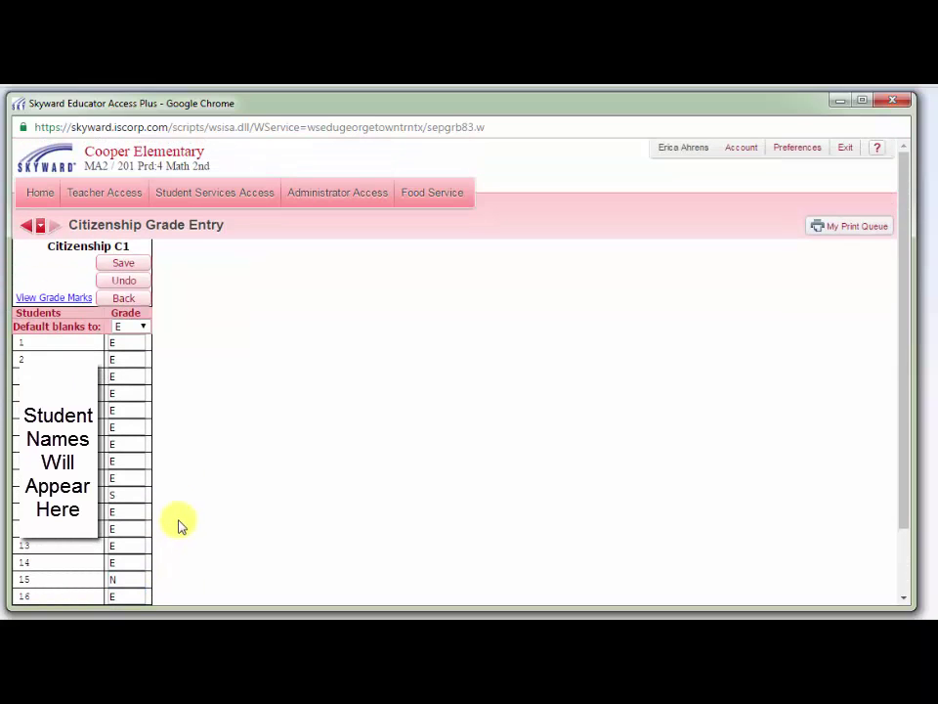
Save the citizenship grades and review the gradebook's C1 column showing S, N and S+ among E's
click(126, 265)
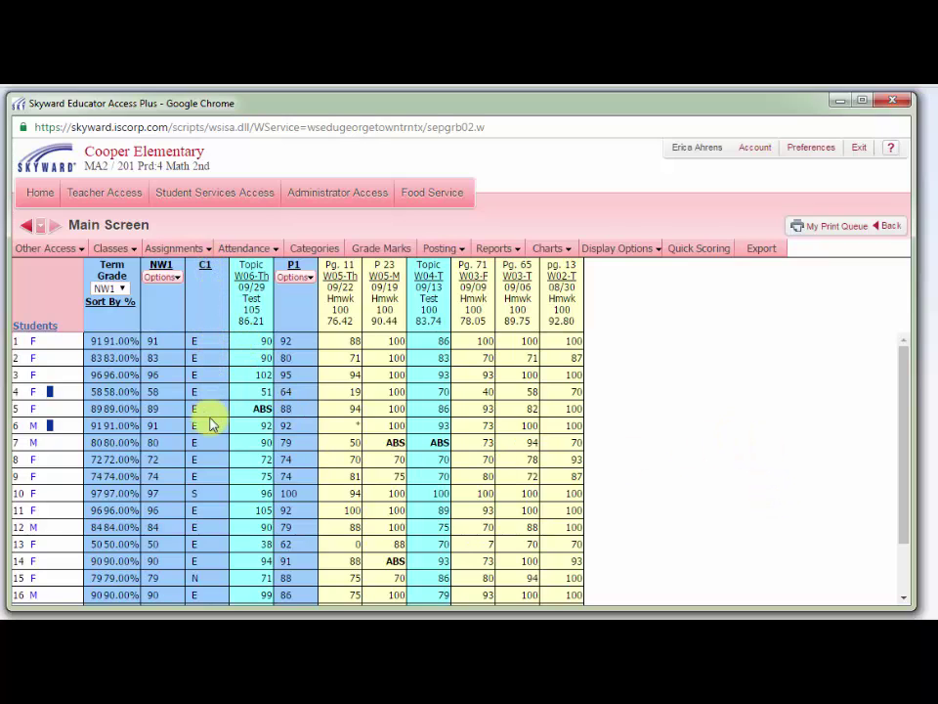
scroll(207, 427, down, 2)
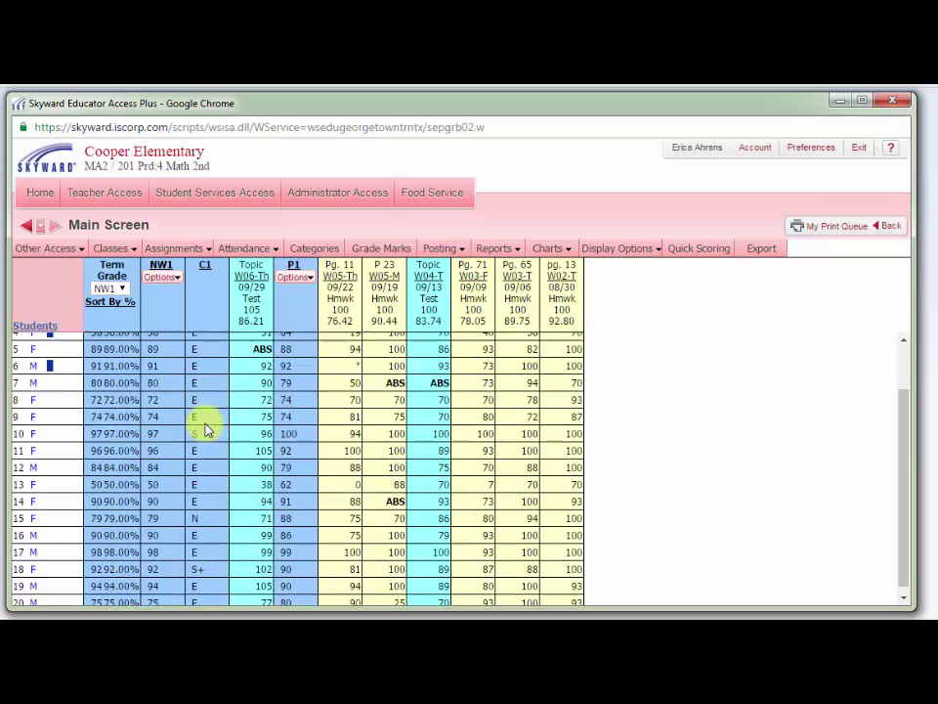
scroll(207, 427, up, 2)
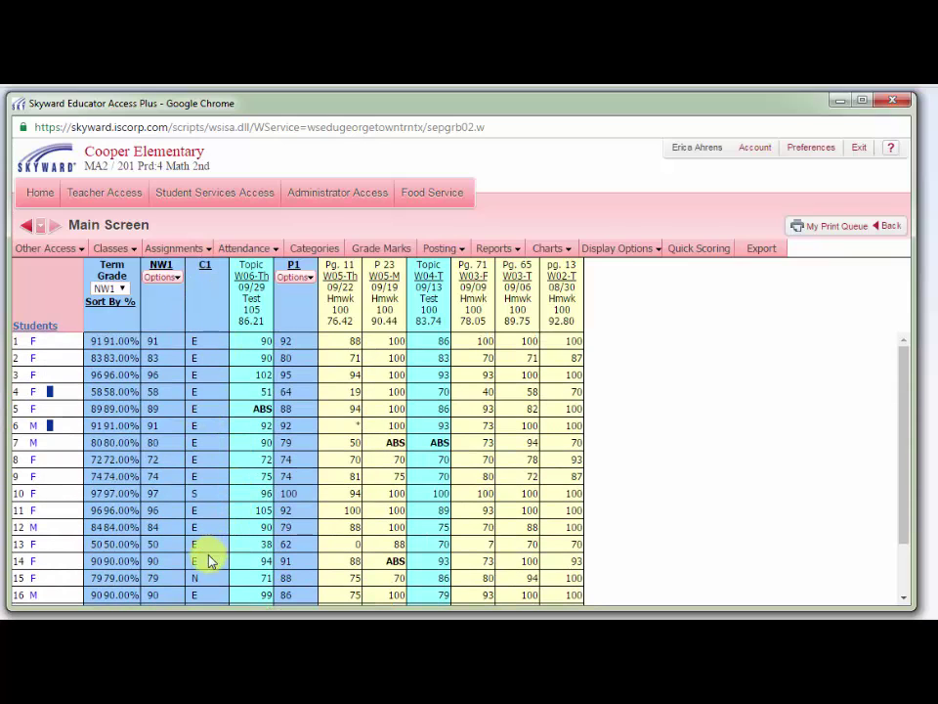